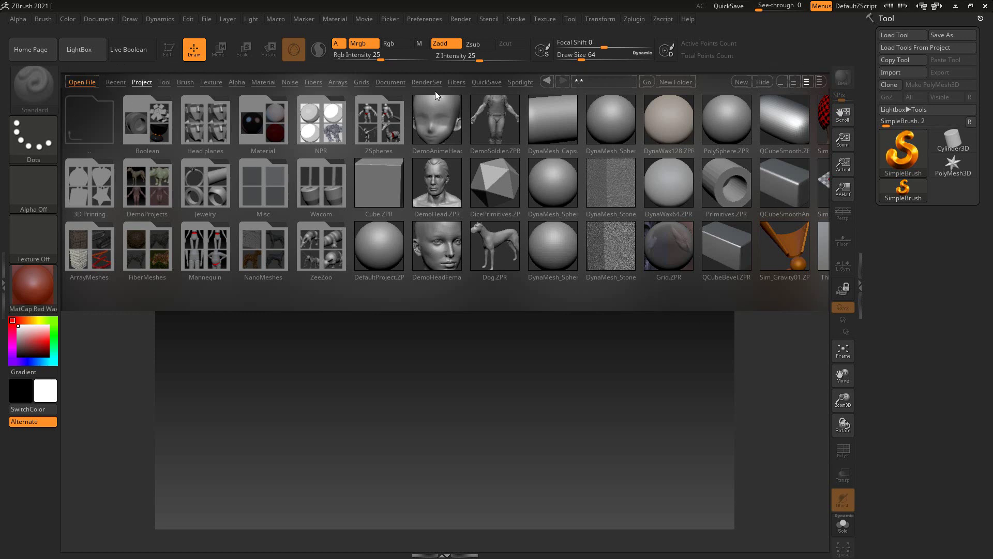
Toggle LightBox off and on, look through the Brush tab, then return to the Project listing.
click(79, 52)
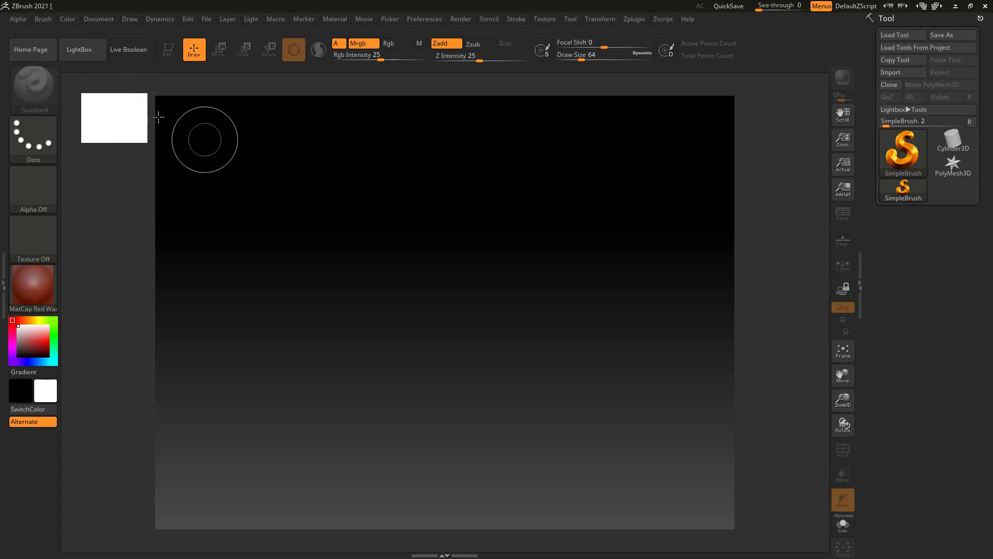
click(75, 49)
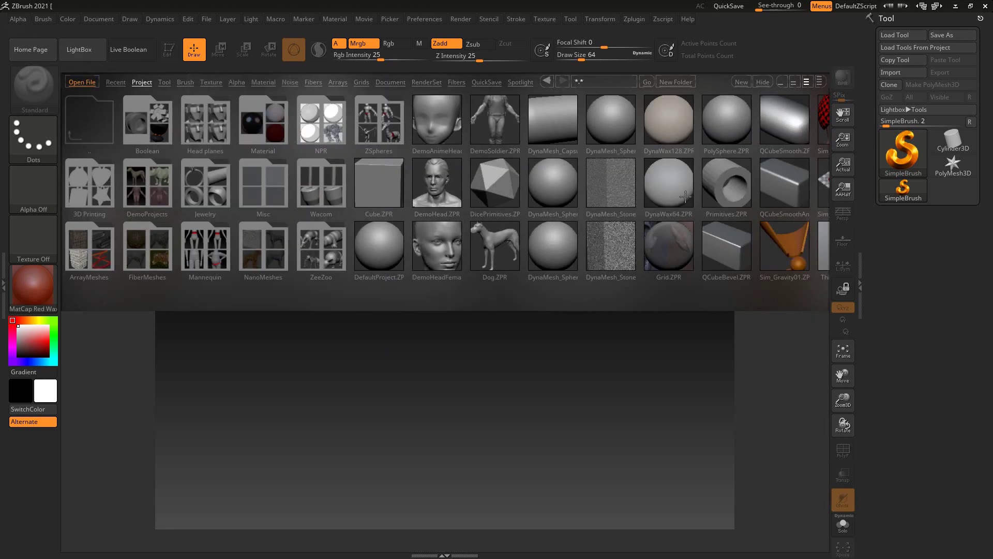
click(139, 82)
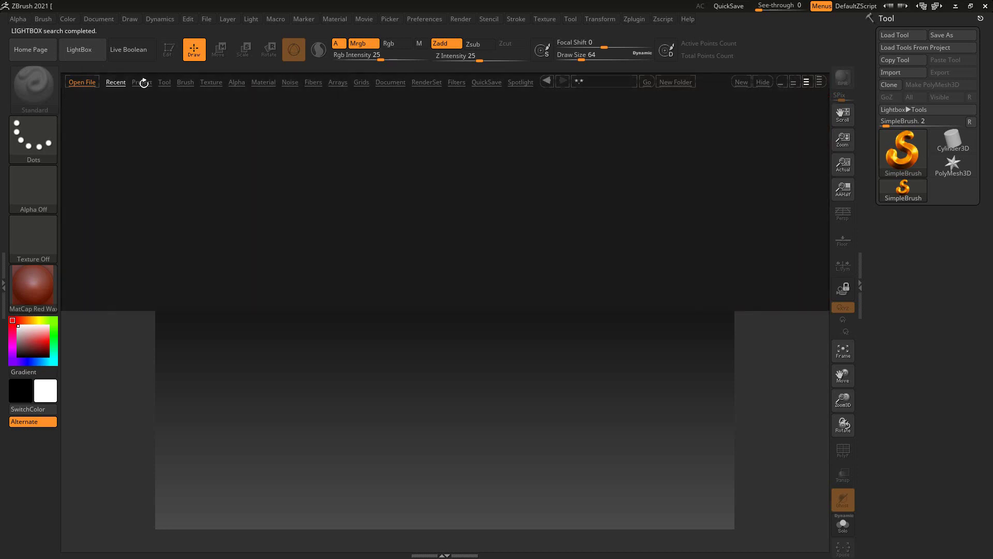
click(185, 82)
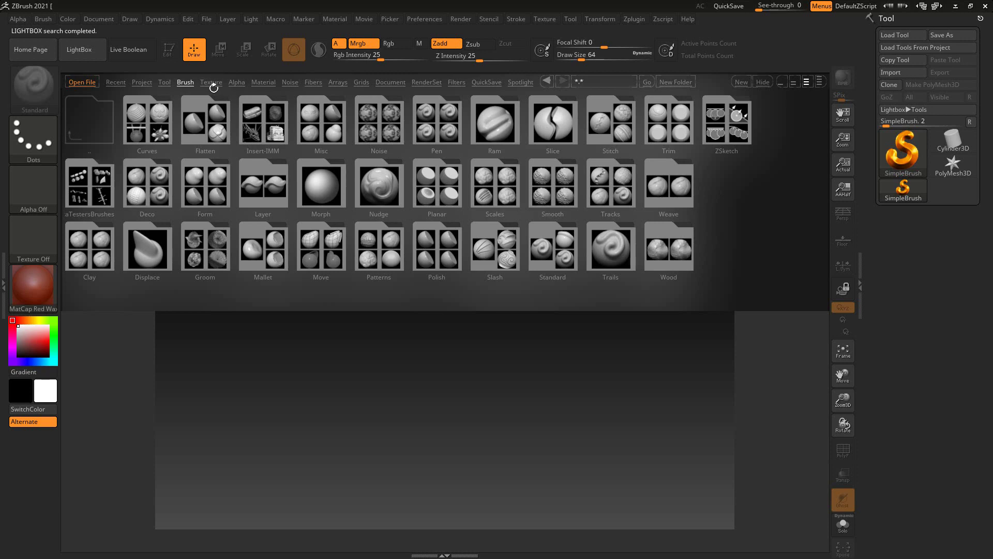
click(141, 82)
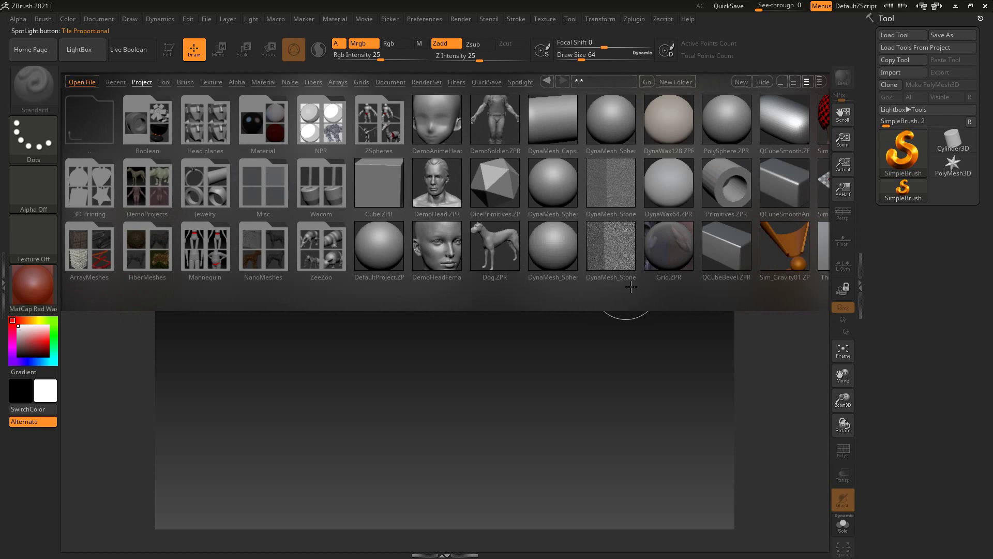
scroll(623, 289, down, 2)
scroll(636, 289, up, 2)
Load DemoAnimeHead.ZPR and orbit the head through front, three-quarter and right-profile views.
click(440, 112)
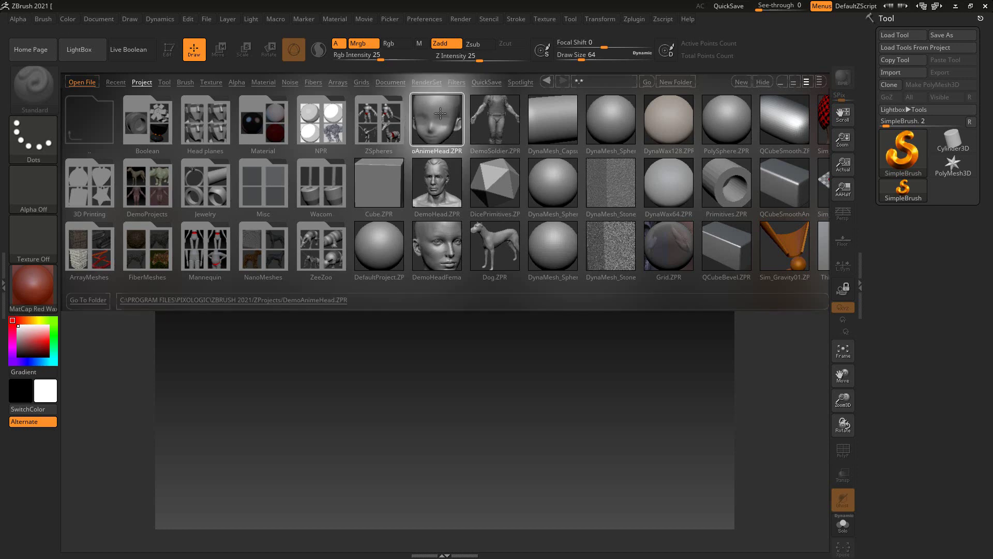
double_click(440, 113)
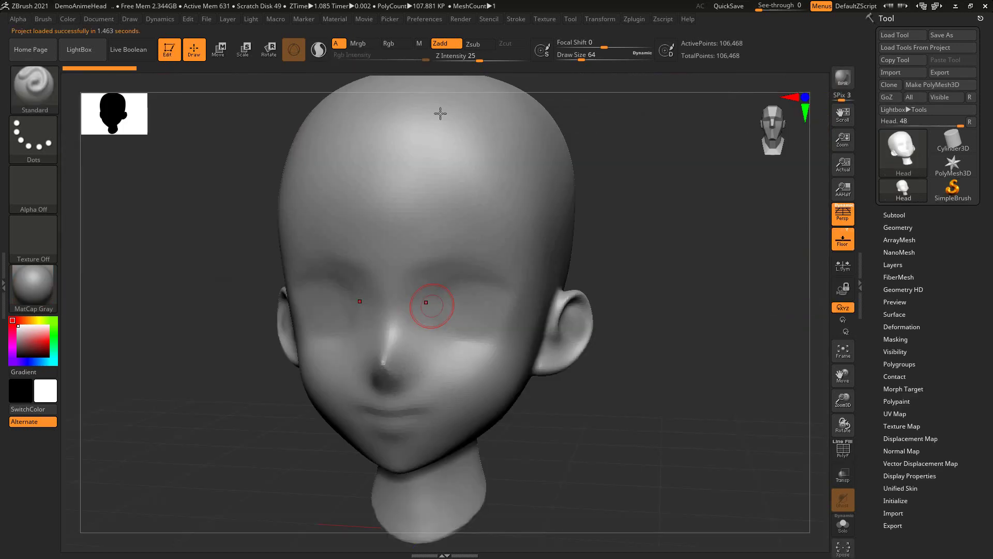
shift+drag(648, 182, 646, 183)
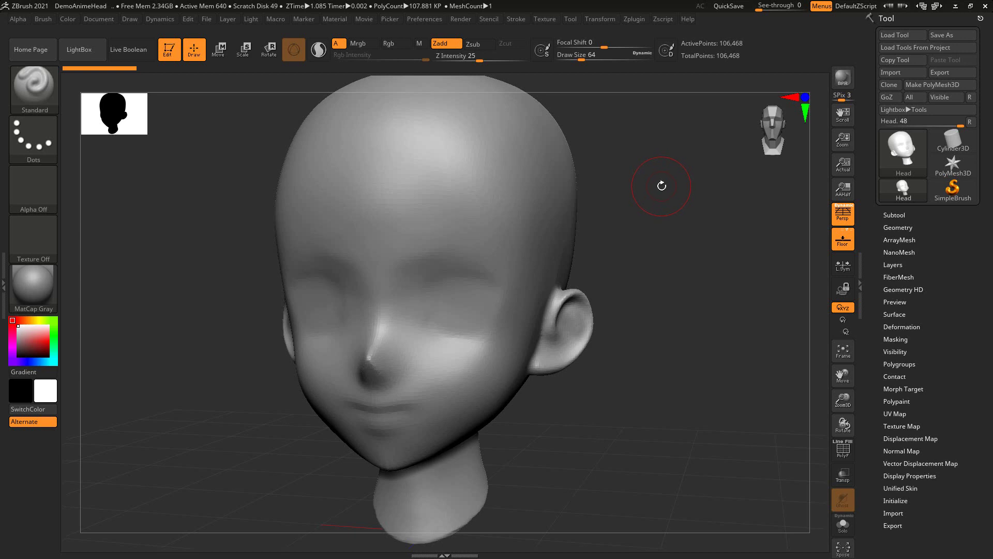
drag(672, 202, 665, 195)
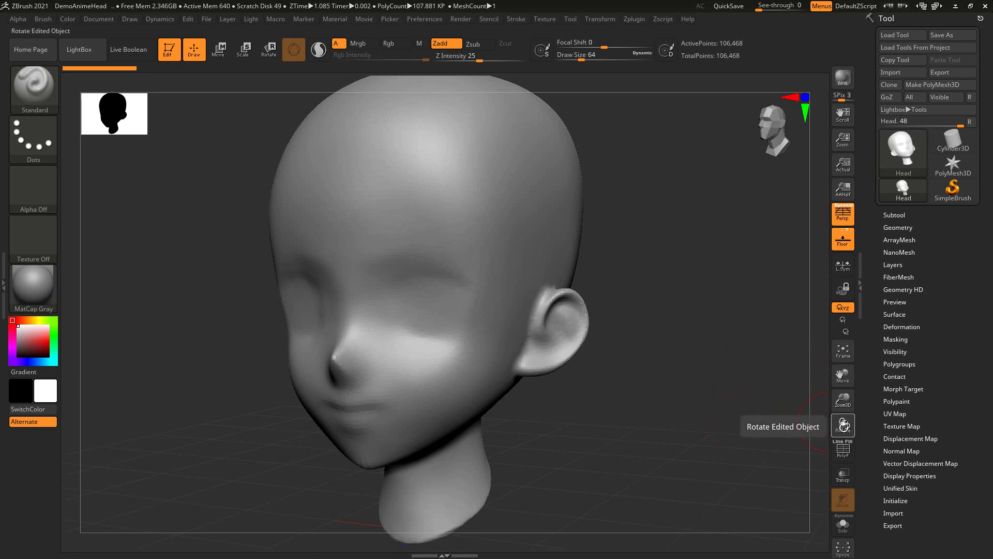
mouse_move(844, 425)
mouse_down()
mouse_move(863, 428)
mouse_move(832, 419)
mouse_move(843, 428)
mouse_up()
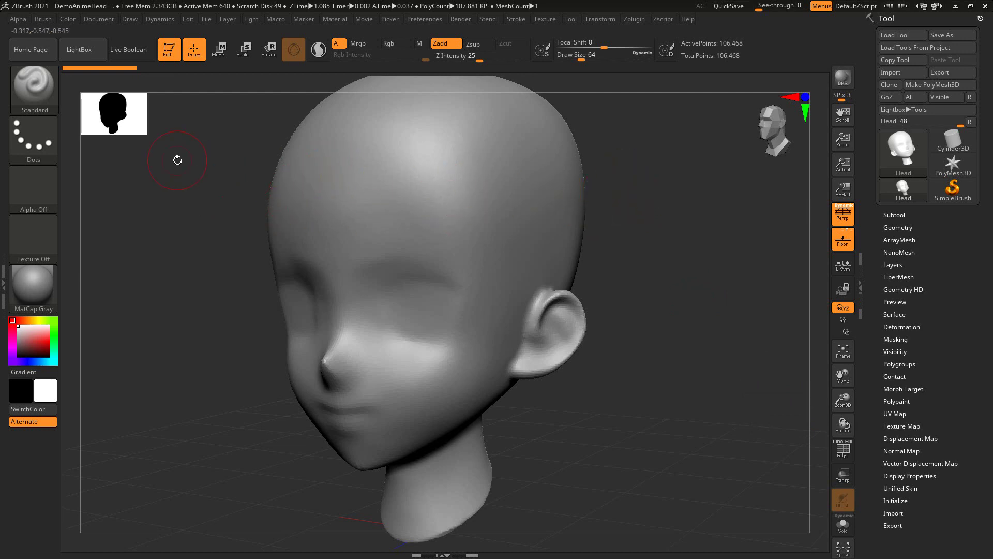
mouse_move(628, 173)
mouse_down()
mouse_move(688, 183)
mouse_move(588, 184)
mouse_move(666, 193)
mouse_move(649, 272)
mouse_move(641, 233)
mouse_move(662, 176)
mouse_move(683, 166)
mouse_move(511, 169)
mouse_move(631, 176)
mouse_move(530, 178)
mouse_move(537, 102)
mouse_move(631, 166)
mouse_move(648, 192)
mouse_up()
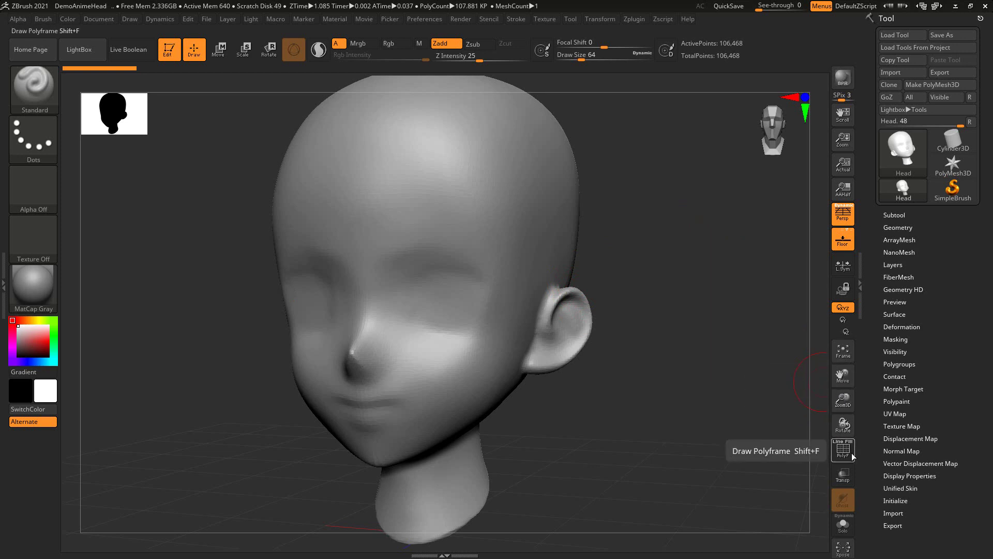
mouse_move(843, 376)
mouse_down()
mouse_move(809, 373)
mouse_move(778, 338)
mouse_move(931, 376)
mouse_move(635, 375)
mouse_move(889, 370)
mouse_move(696, 303)
mouse_move(862, 371)
mouse_move(840, 386)
mouse_move(834, 379)
mouse_up()
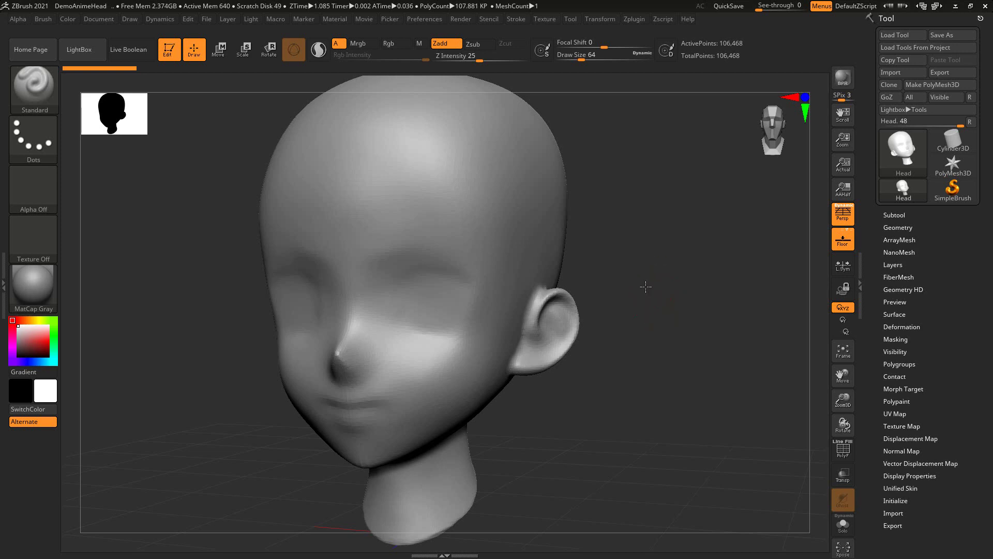
mouse_move(662, 284)
mouse_down()
mouse_move(576, 282)
mouse_move(717, 296)
mouse_move(701, 296)
mouse_up()
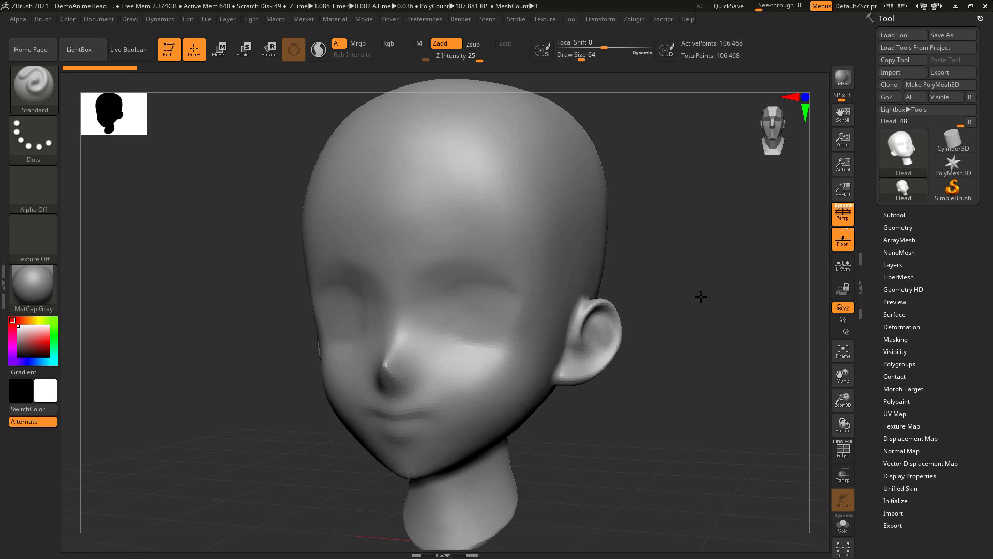
mouse_move(700, 296)
mouse_down()
mouse_move(539, 299)
mouse_move(755, 302)
mouse_move(492, 299)
mouse_move(847, 293)
mouse_move(523, 202)
mouse_move(765, 338)
mouse_move(594, 306)
mouse_move(663, 290)
mouse_move(638, 295)
mouse_move(649, 291)
mouse_up()
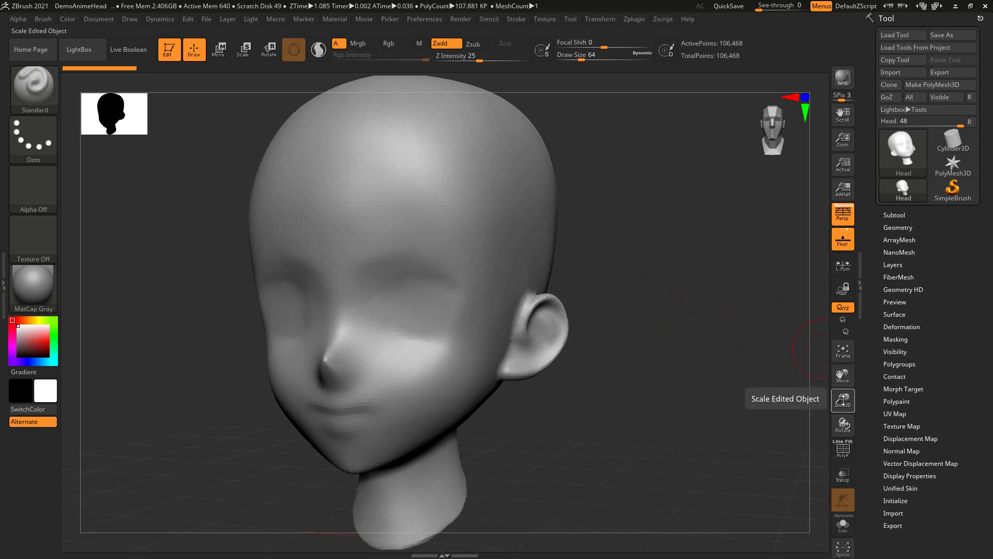
mouse_move(843, 401)
mouse_down()
mouse_move(850, 424)
mouse_move(852, 395)
mouse_up()
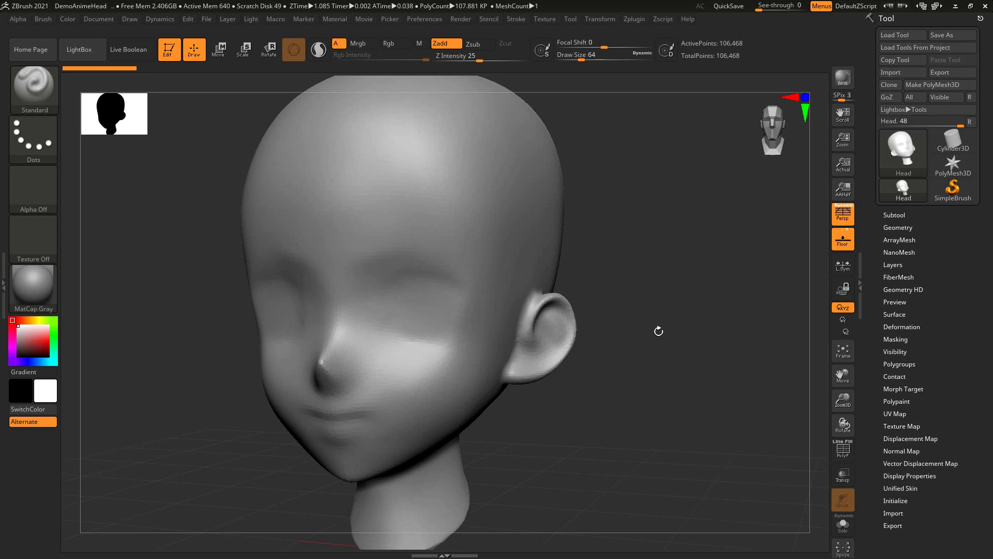
mouse_move(656, 321)
alt+mouse_down()
mouse_move(635, 171)
mouse_move(641, 288)
mouse_move(614, 195)
mouse_move(614, 215)
mouse_move(655, 442)
alt+mouse_up()
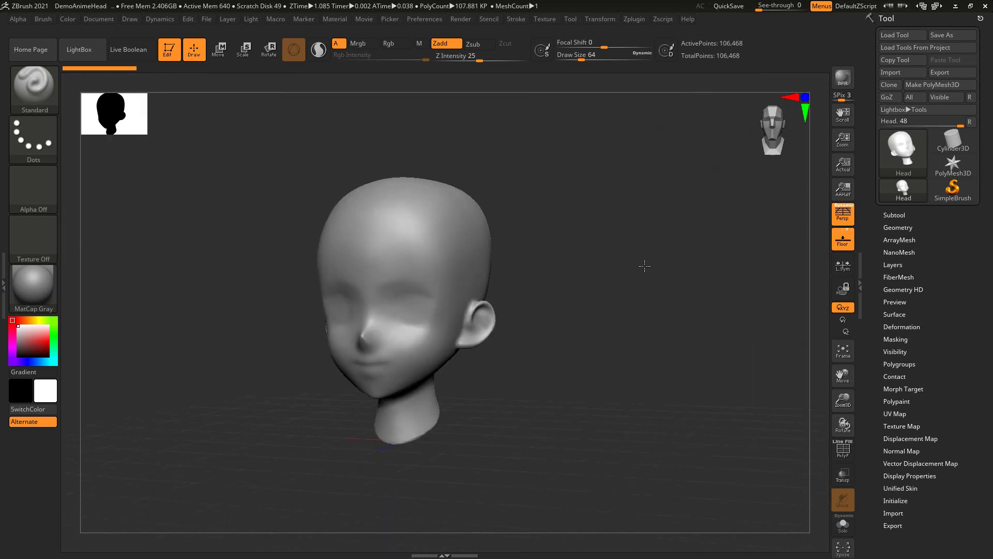
alt+drag(643, 266, 647, 329)
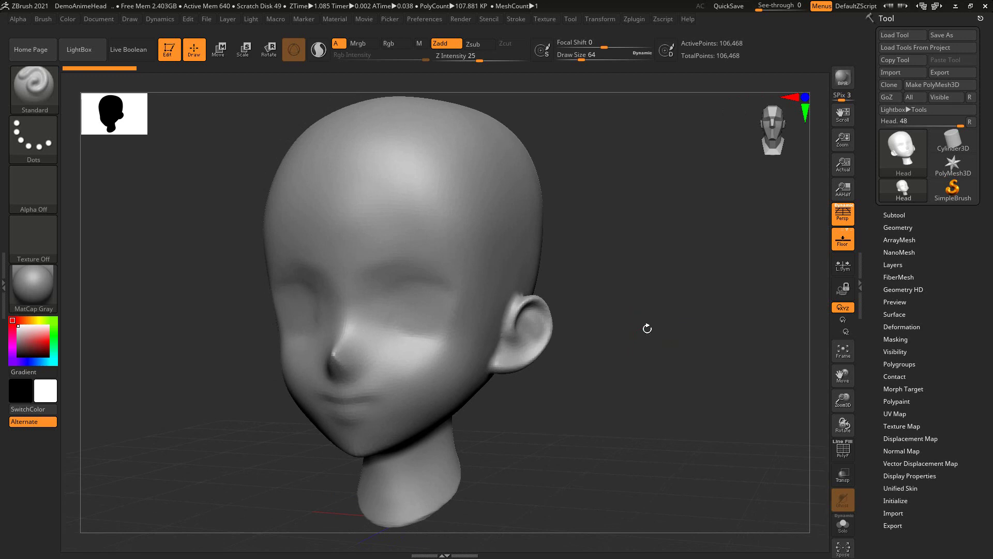
mouse_move(647, 329)
alt+mouse_down()
mouse_move(636, 284)
mouse_move(647, 362)
mouse_move(632, 212)
mouse_move(637, 286)
mouse_move(643, 279)
mouse_move(628, 268)
alt+mouse_up()
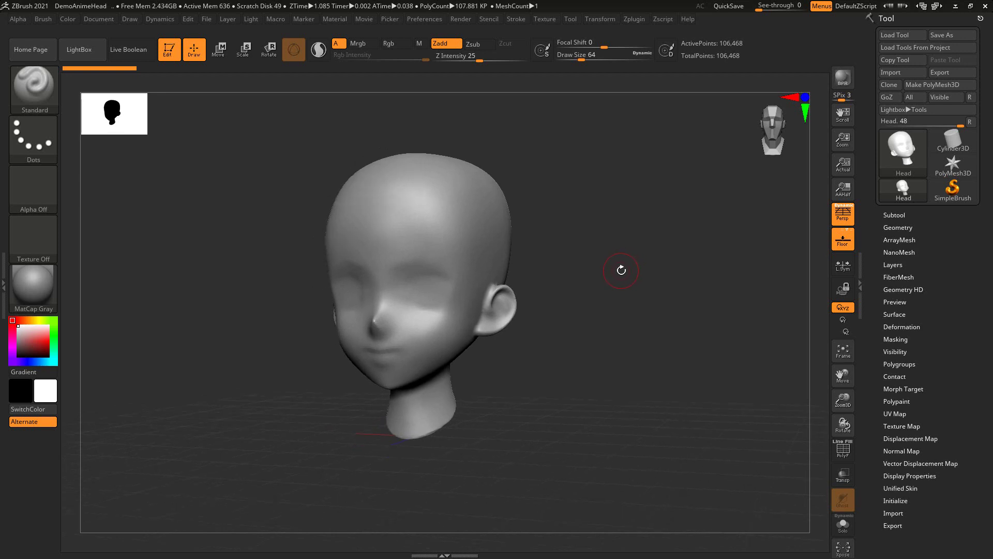
mouse_move(613, 268)
mouse_down()
mouse_move(594, 266)
mouse_move(599, 222)
mouse_move(599, 275)
mouse_move(721, 162)
mouse_up()
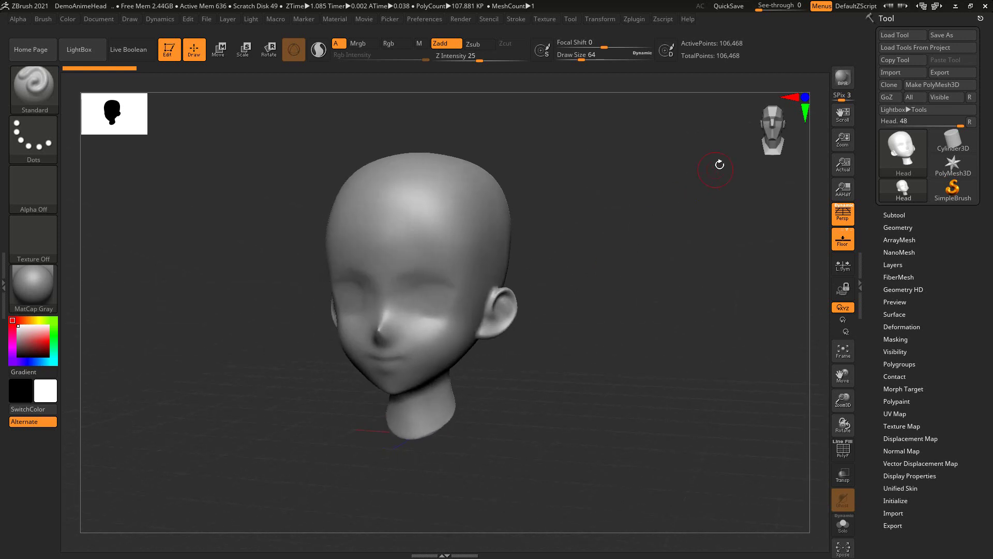
click(770, 124)
mouse_move(634, 215)
mouse_down()
mouse_move(585, 215)
mouse_move(621, 212)
mouse_move(619, 239)
mouse_move(594, 239)
mouse_move(644, 275)
mouse_up()
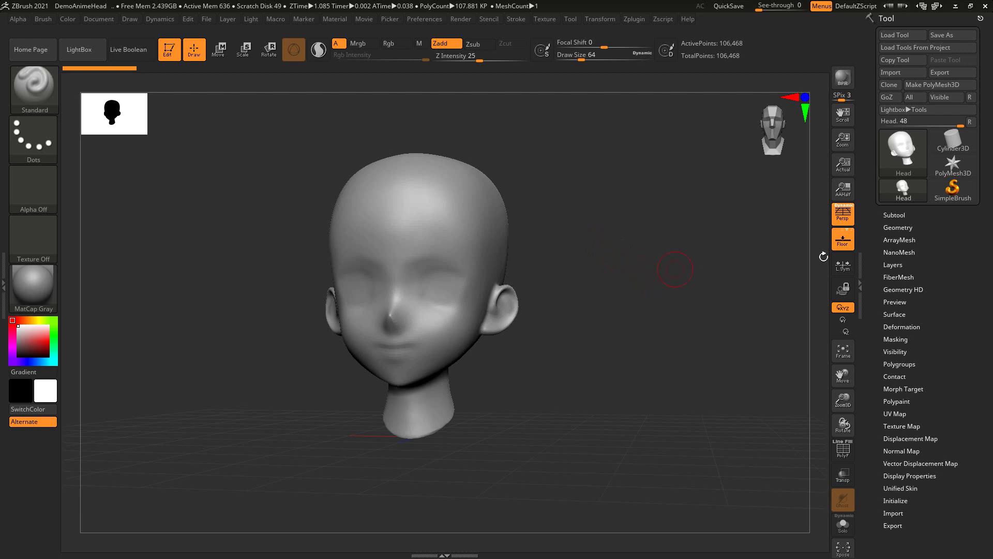
click(845, 216)
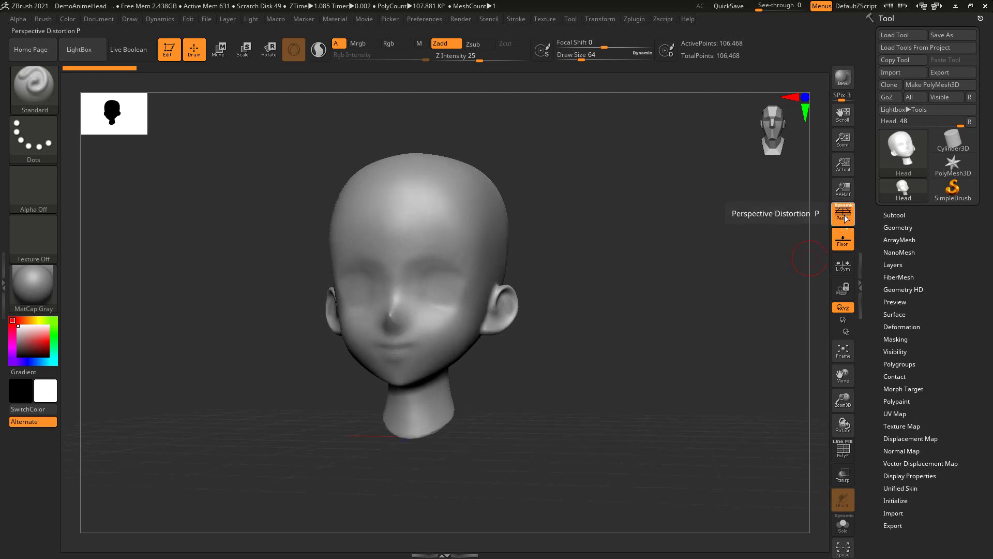
mouse_move(667, 243)
mouse_down()
mouse_move(687, 244)
mouse_move(704, 228)
mouse_up()
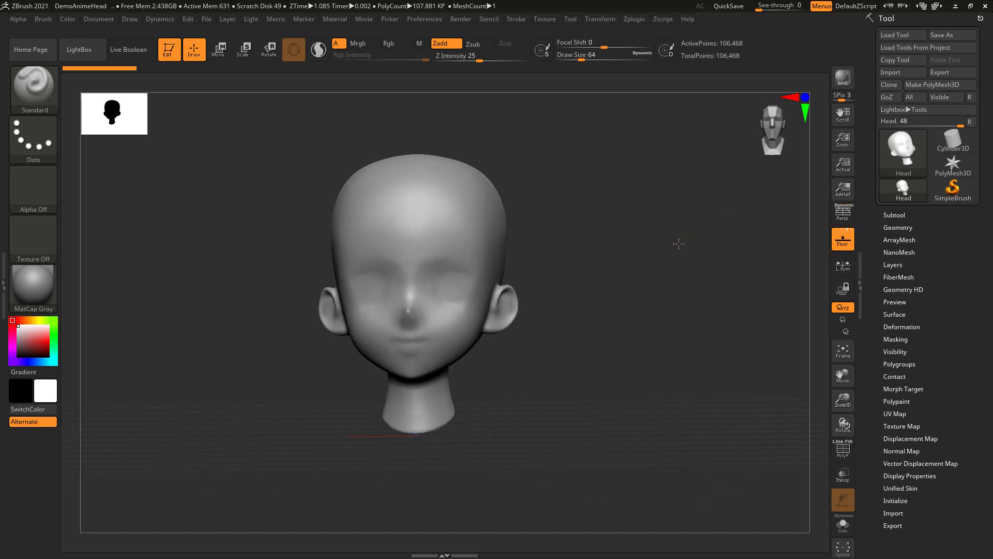
click(842, 216)
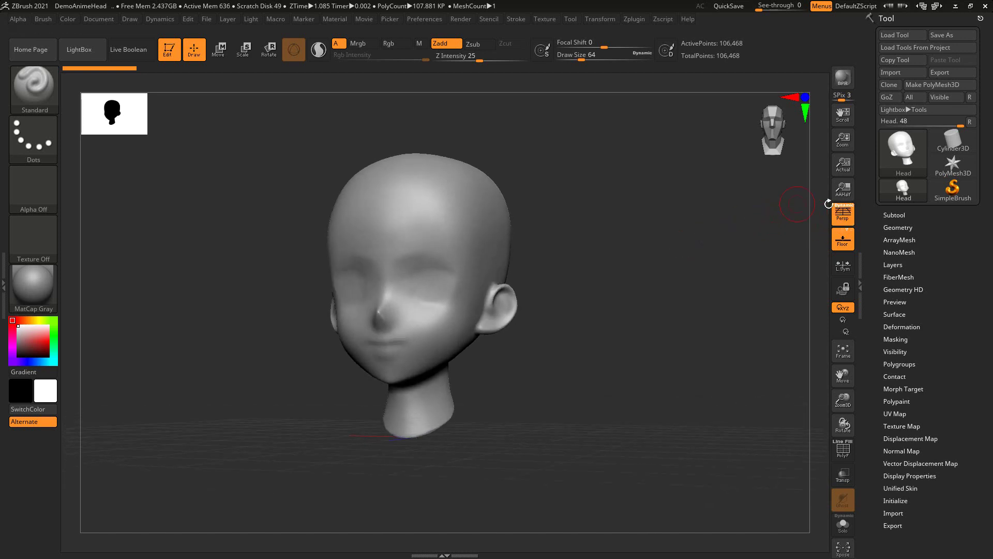
shift+drag(654, 237, 657, 237)
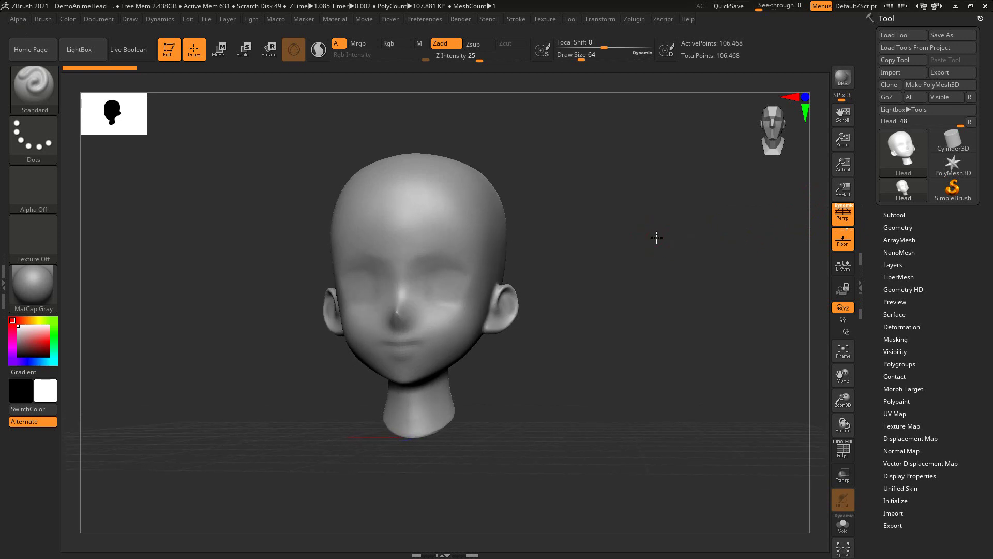
key(p)
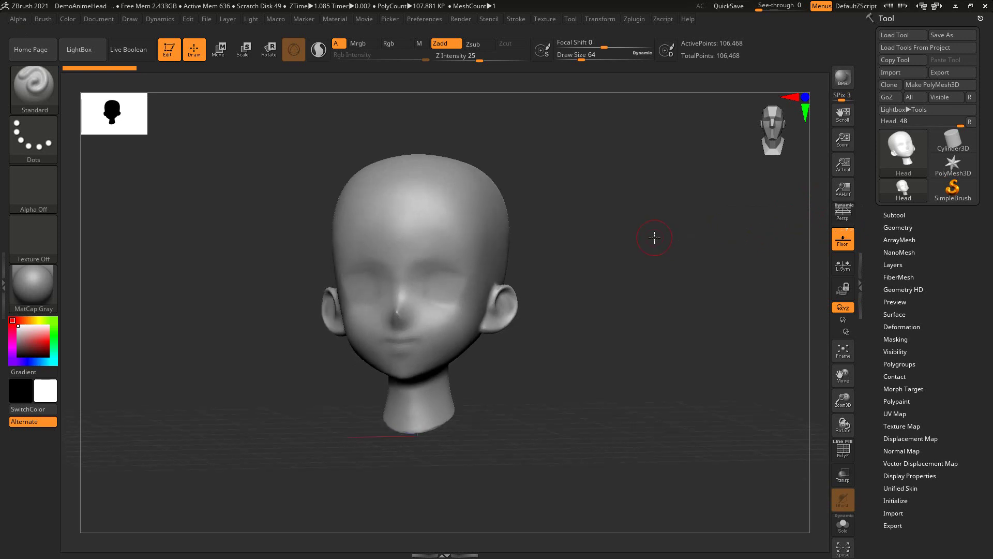
key(p)
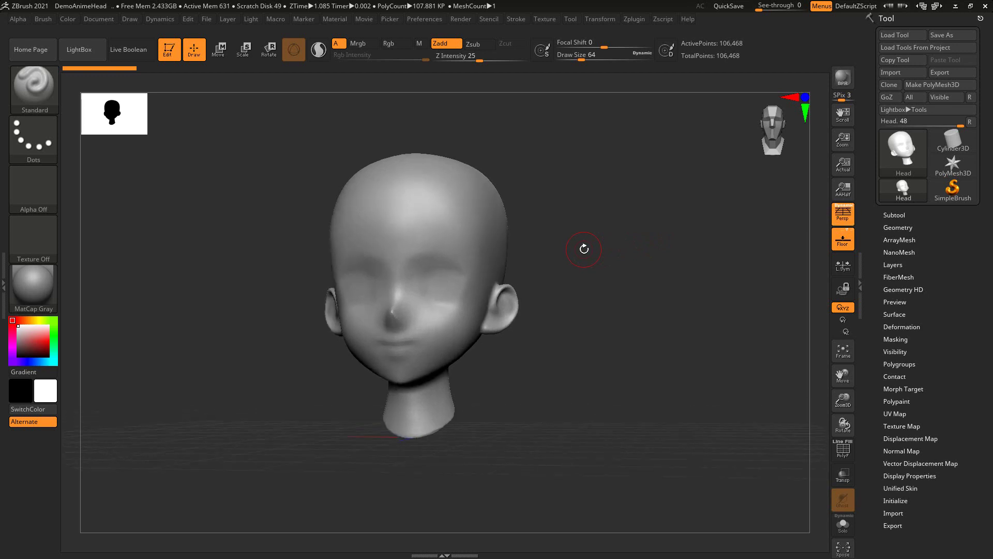
key(p)
key(p)
drag(583, 249, 579, 253)
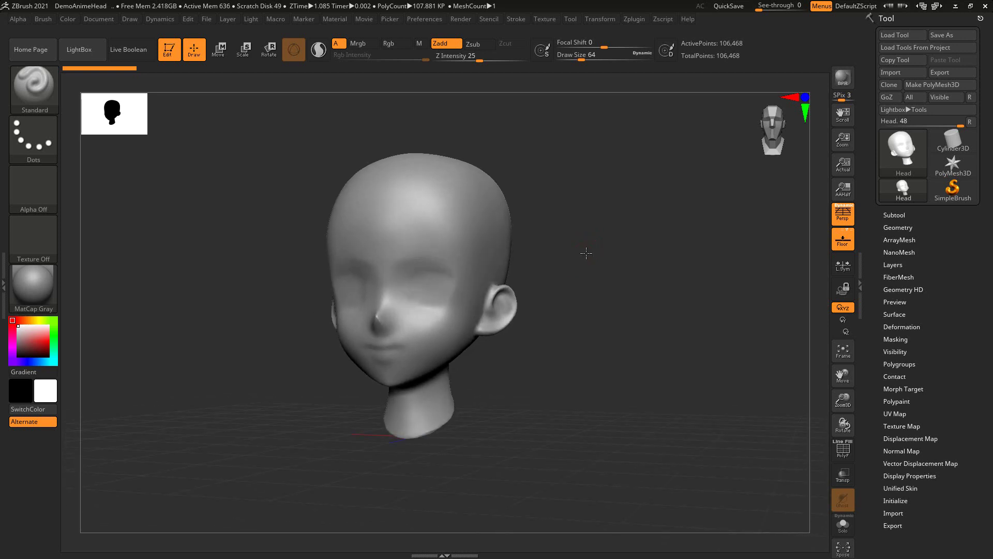
drag(579, 252, 586, 252)
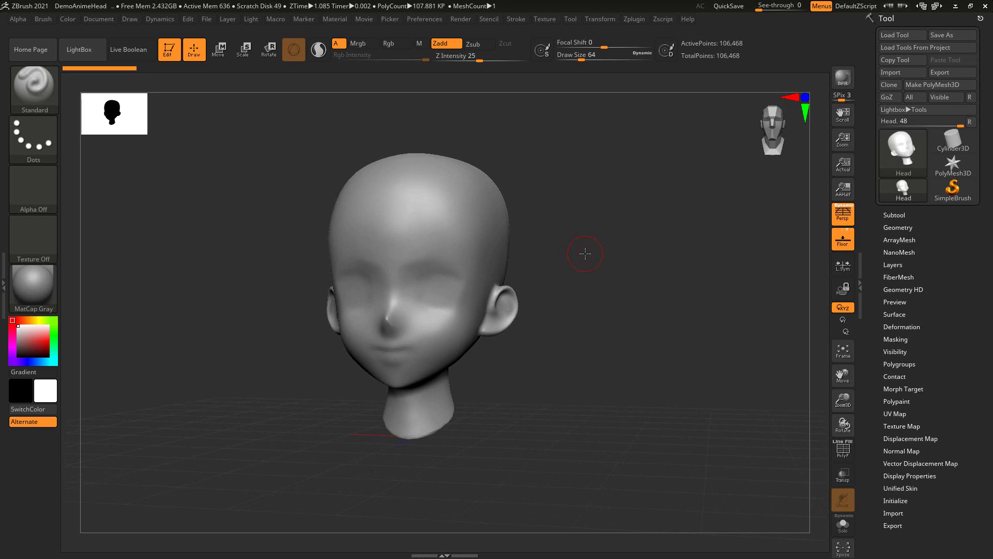
drag(585, 253, 614, 250)
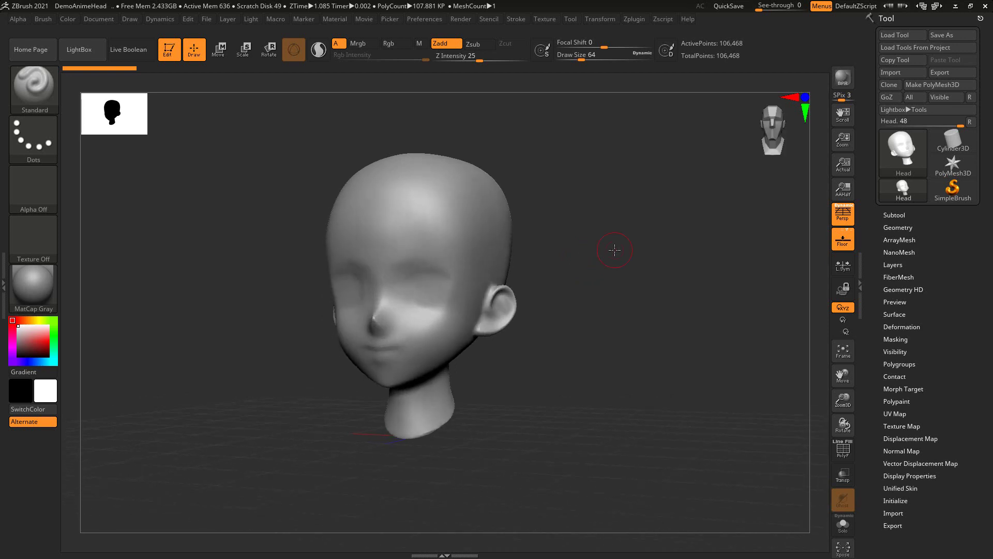
key(shift)
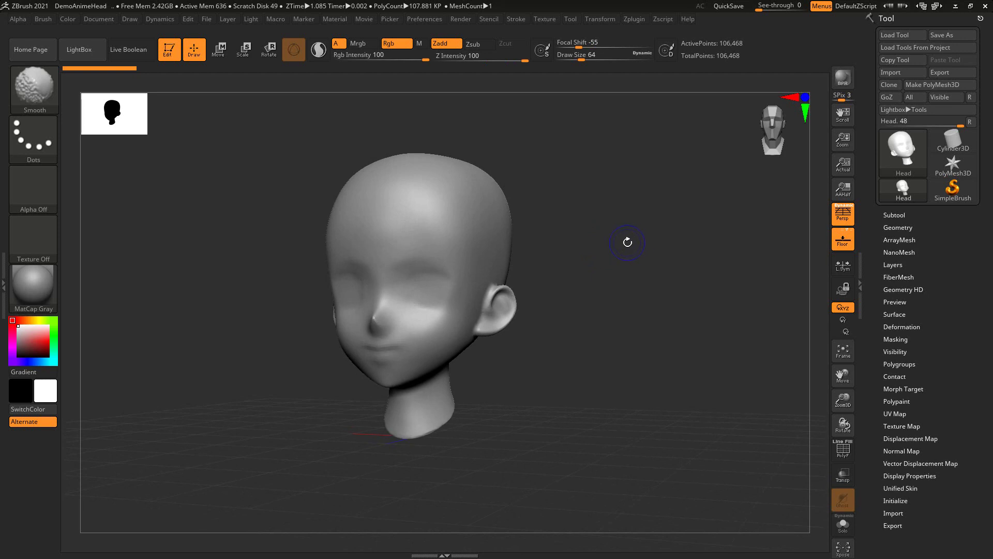
shift+drag(632, 244, 631, 254)
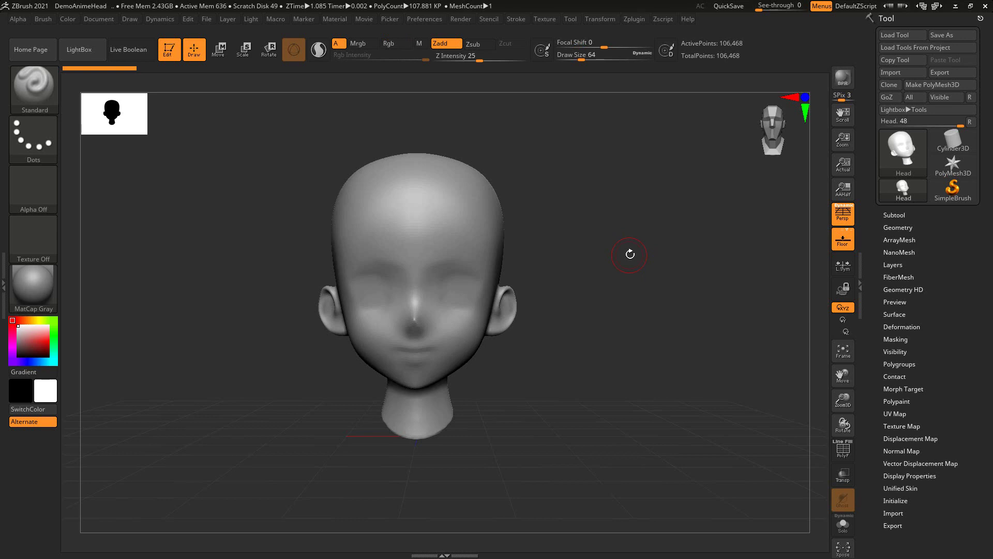
drag(630, 254, 615, 252)
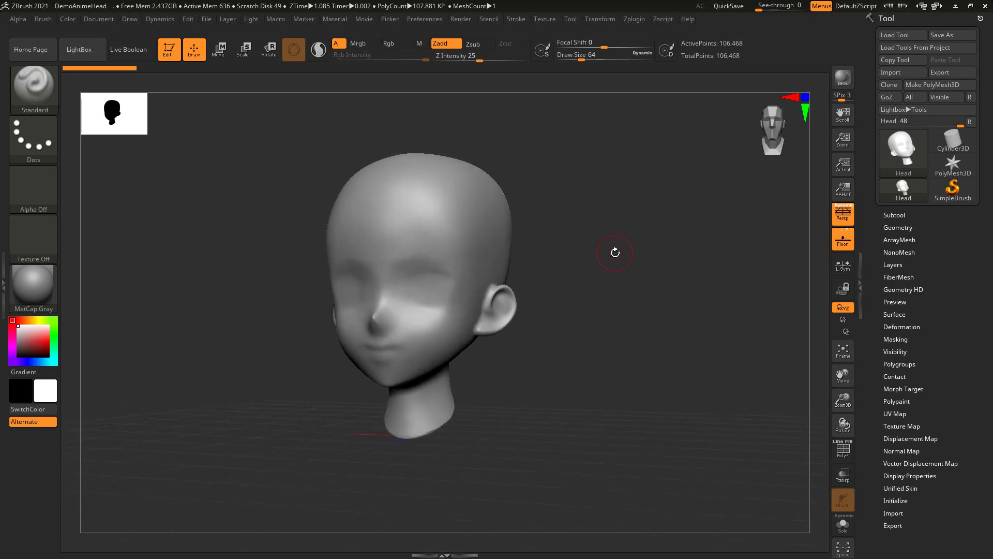
mouse_move(624, 254)
mouse_down()
mouse_move(584, 254)
mouse_move(625, 254)
mouse_move(643, 289)
mouse_move(638, 315)
mouse_move(638, 273)
mouse_move(616, 288)
mouse_move(624, 311)
mouse_move(585, 281)
mouse_move(669, 230)
mouse_move(659, 332)
mouse_move(631, 317)
mouse_move(666, 308)
mouse_move(639, 310)
mouse_move(641, 326)
mouse_move(656, 324)
mouse_move(630, 308)
mouse_move(662, 305)
mouse_move(642, 301)
mouse_up()
key(shift)
key(shift)
key(shift)
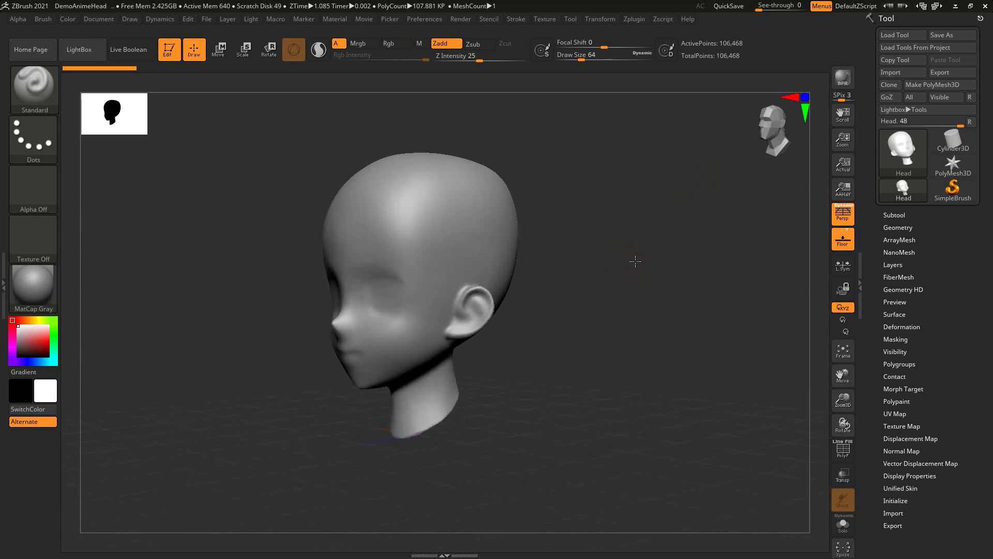
drag(616, 261, 633, 261)
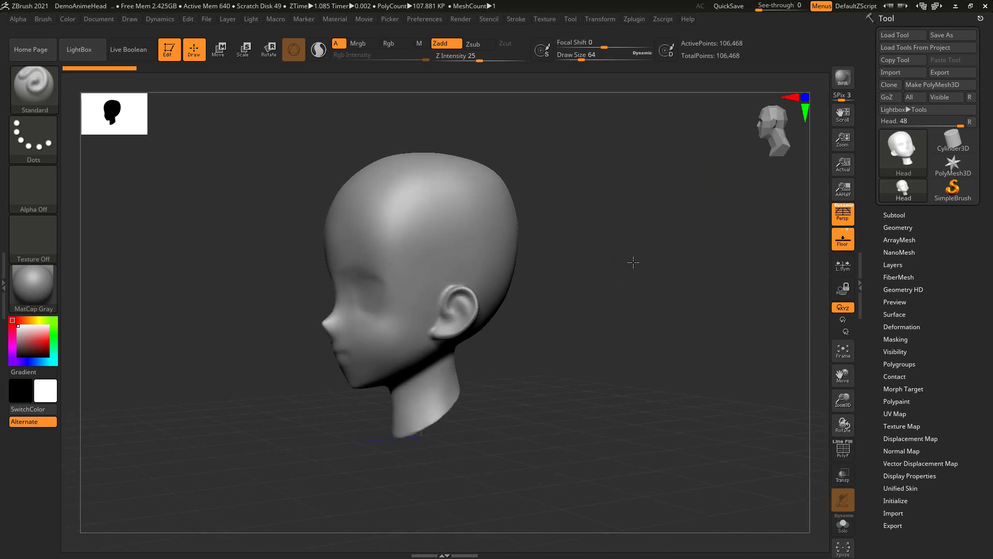
click(776, 122)
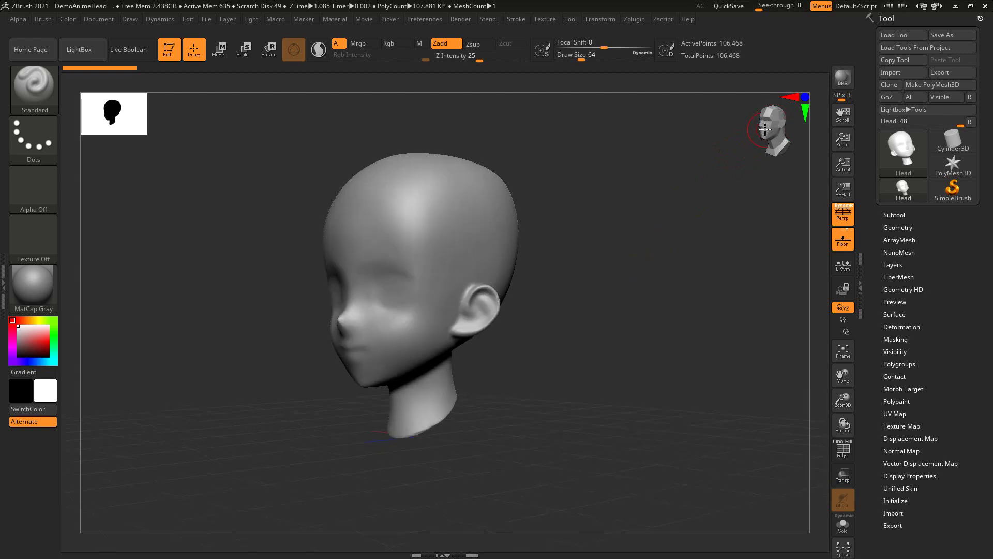
click(763, 125)
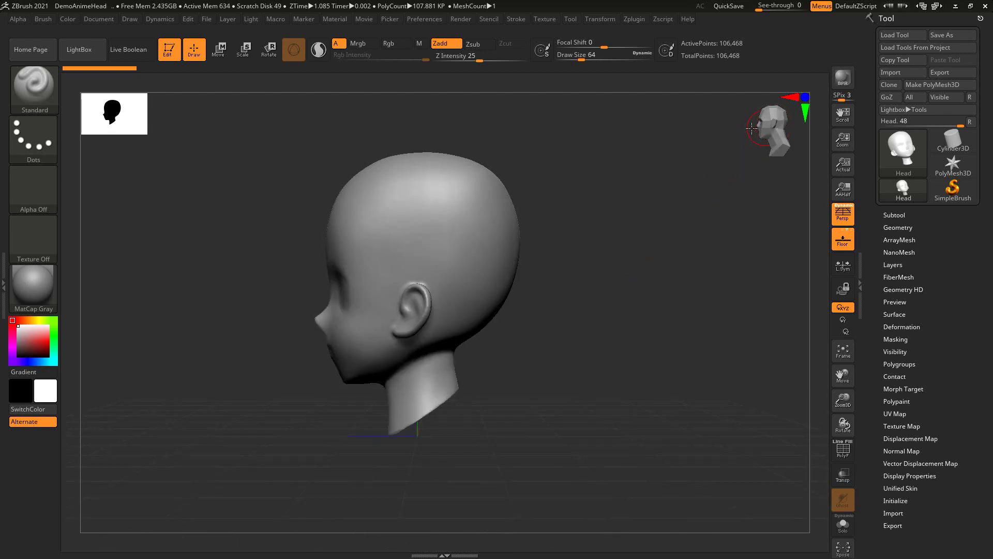
click(771, 123)
drag(776, 122, 771, 117)
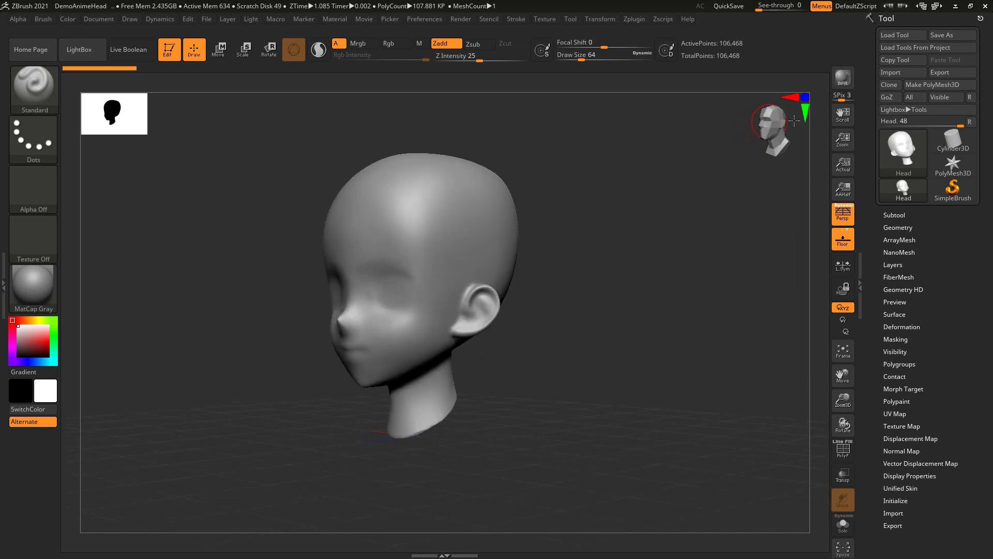
click(771, 117)
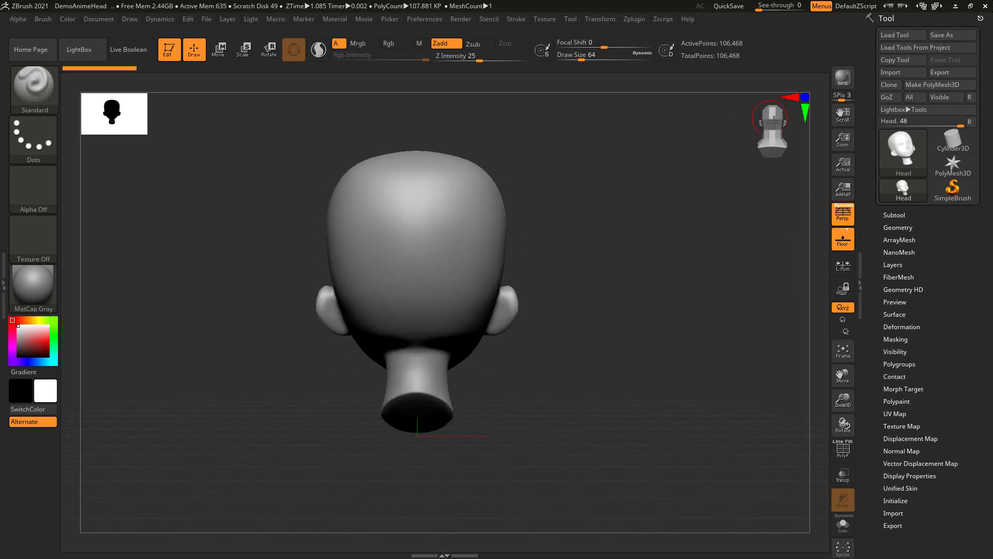
drag(695, 142, 748, 163)
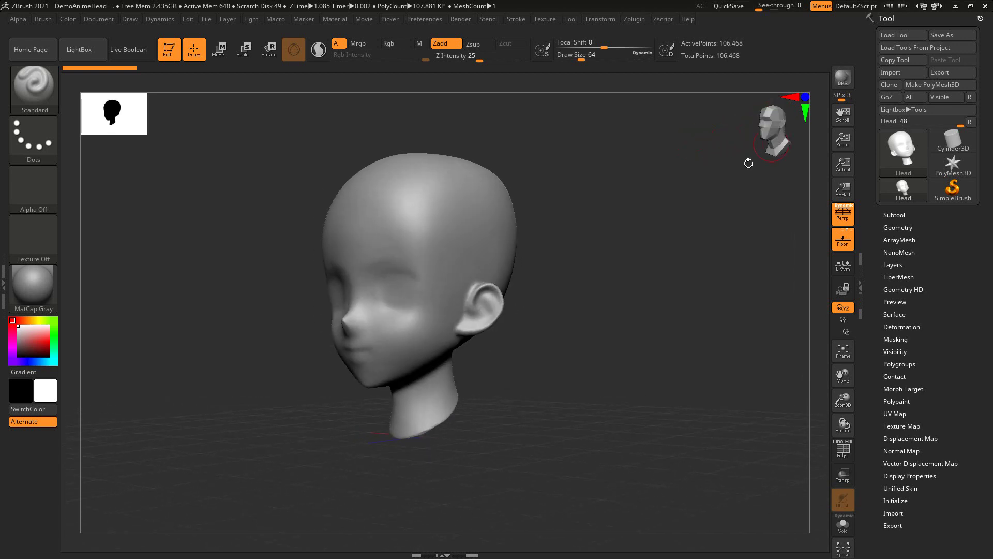
mouse_move(657, 237)
shift+mouse_down()
mouse_move(621, 266)
mouse_move(632, 257)
mouse_move(620, 256)
mouse_move(624, 297)
mouse_move(621, 277)
mouse_move(598, 295)
mouse_move(594, 277)
mouse_move(612, 284)
mouse_move(577, 284)
mouse_move(594, 281)
mouse_move(606, 304)
mouse_move(598, 297)
shift+mouse_up()
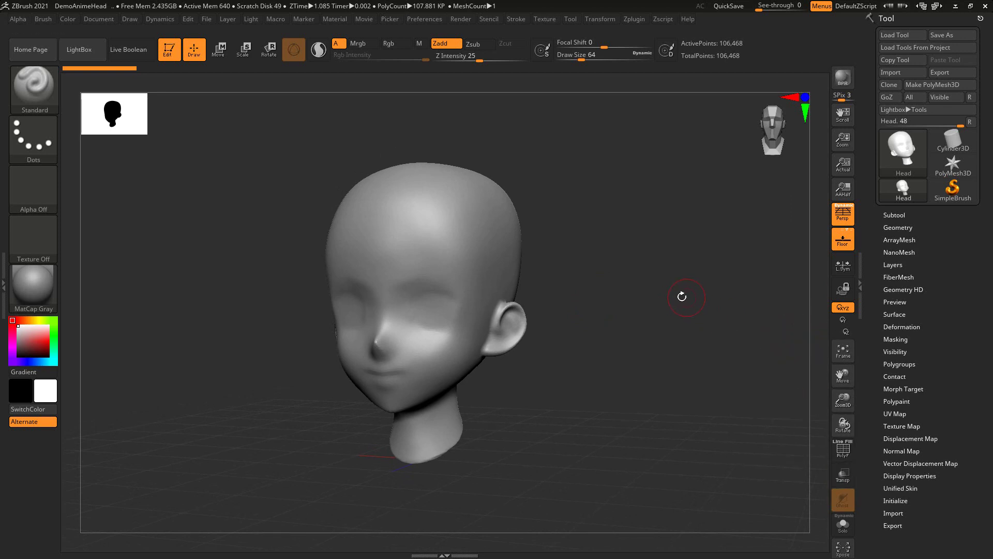
drag(681, 307, 682, 296)
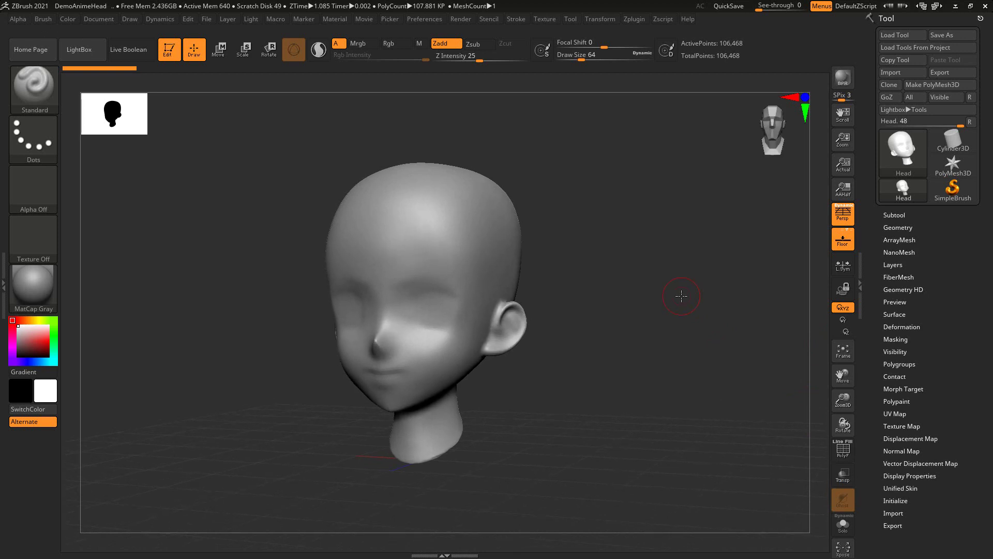
alt+drag(681, 296, 689, 256)
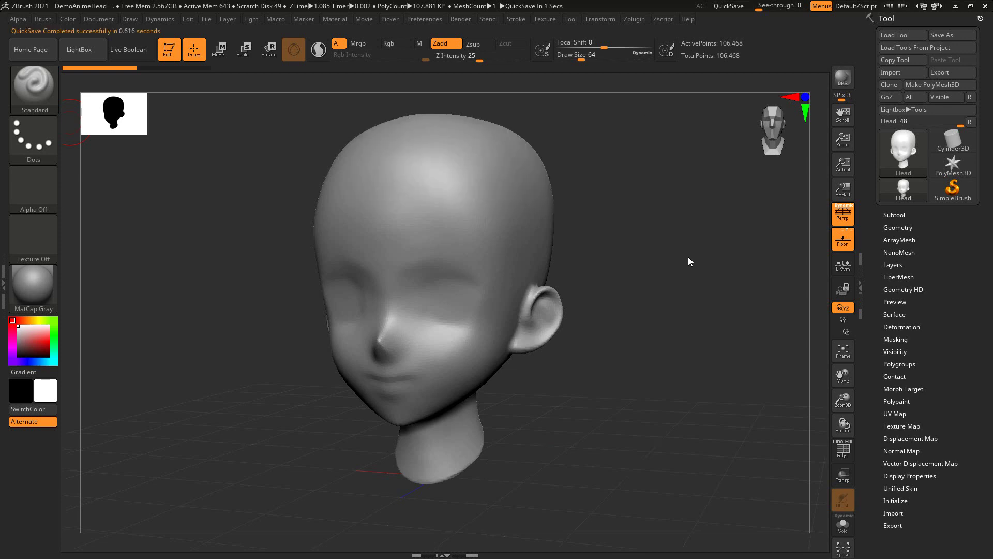
click(38, 85)
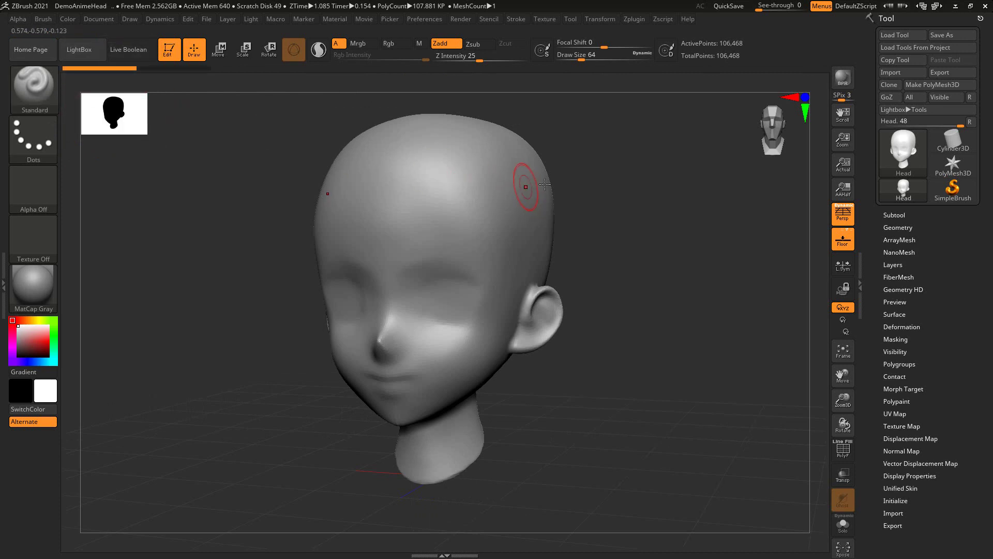
drag(569, 176, 659, 179)
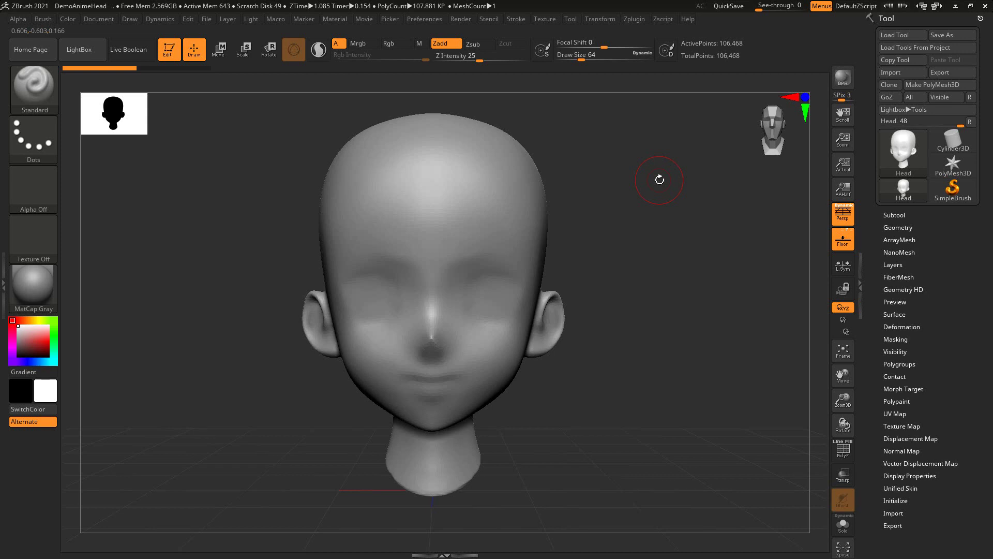
mouse_move(652, 172)
mouse_down()
mouse_move(642, 189)
mouse_move(665, 198)
mouse_move(646, 202)
mouse_up()
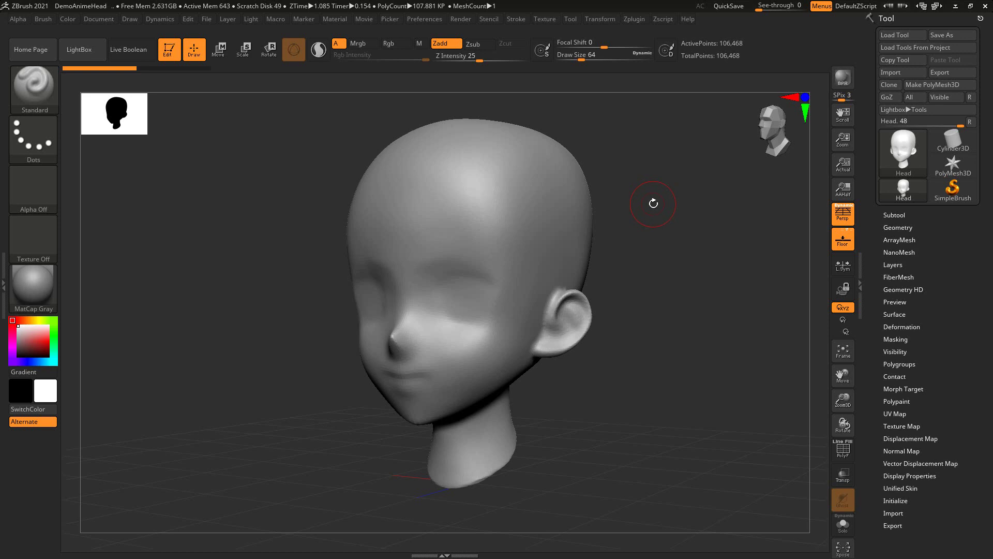
alt+drag(657, 203, 668, 206)
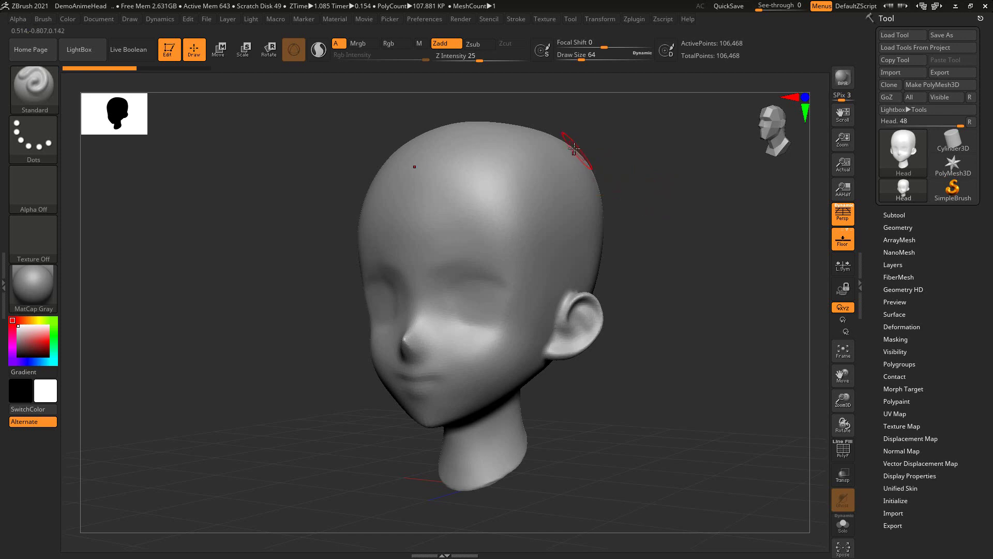
Bring up the brush palette to choose a clay brush and rotate the head slightly.
click(43, 88)
drag(678, 267, 666, 250)
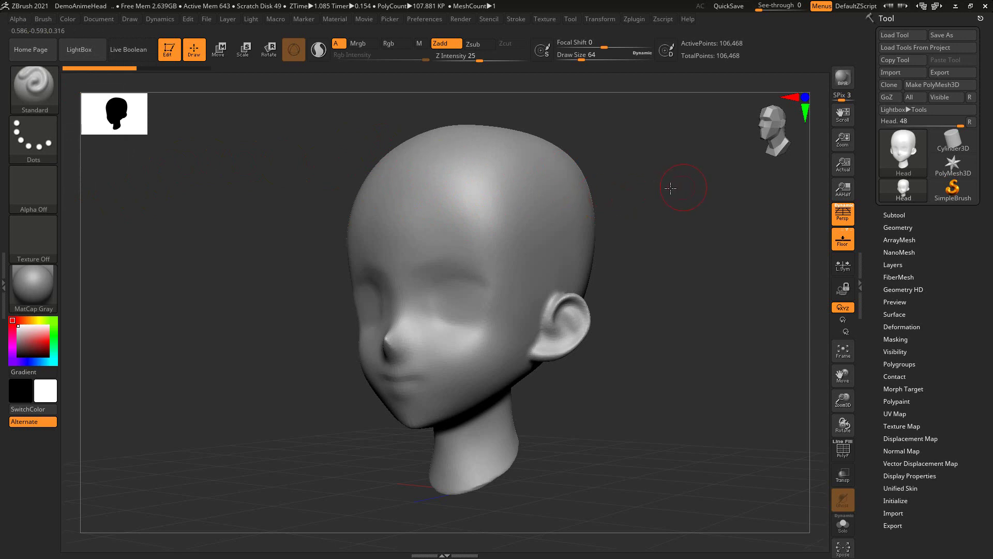
drag(672, 190, 684, 195)
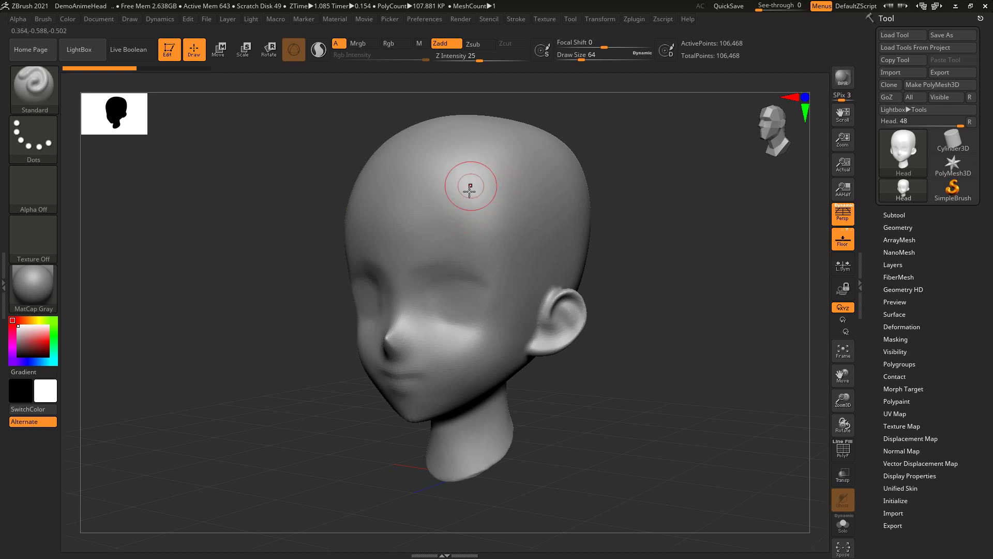
Sculpt a diagonal ClayTubes hair strand with a shorter one below it on the forehead.
drag(462, 209, 515, 177)
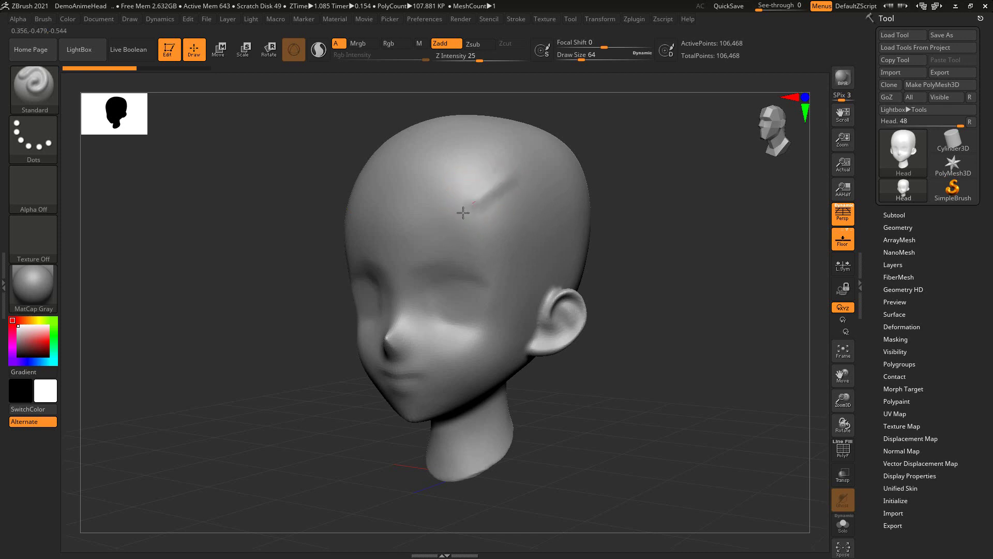
drag(461, 207, 524, 177)
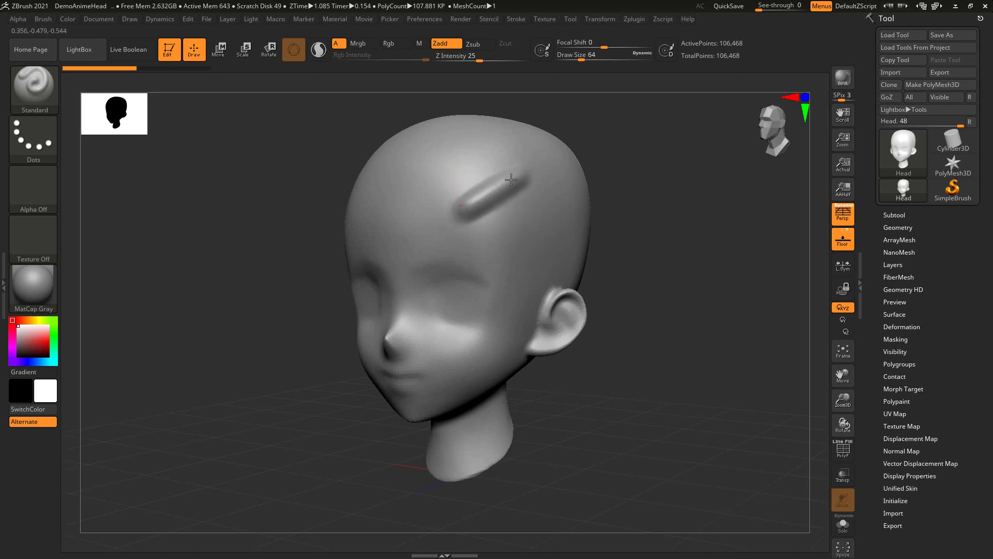
drag(631, 189, 598, 182)
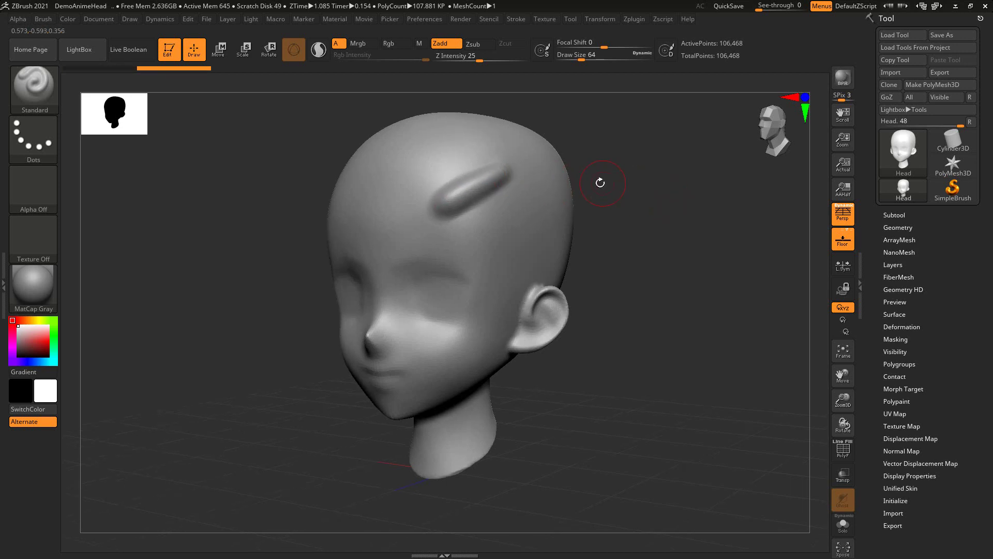
drag(477, 228, 513, 212)
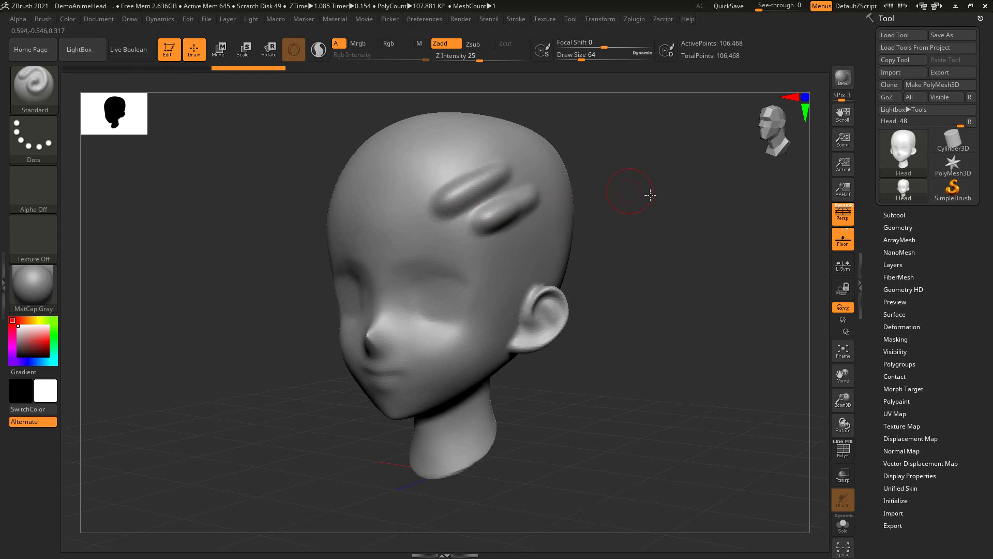
mouse_move(647, 193)
mouse_down()
mouse_move(652, 180)
mouse_move(615, 179)
mouse_up()
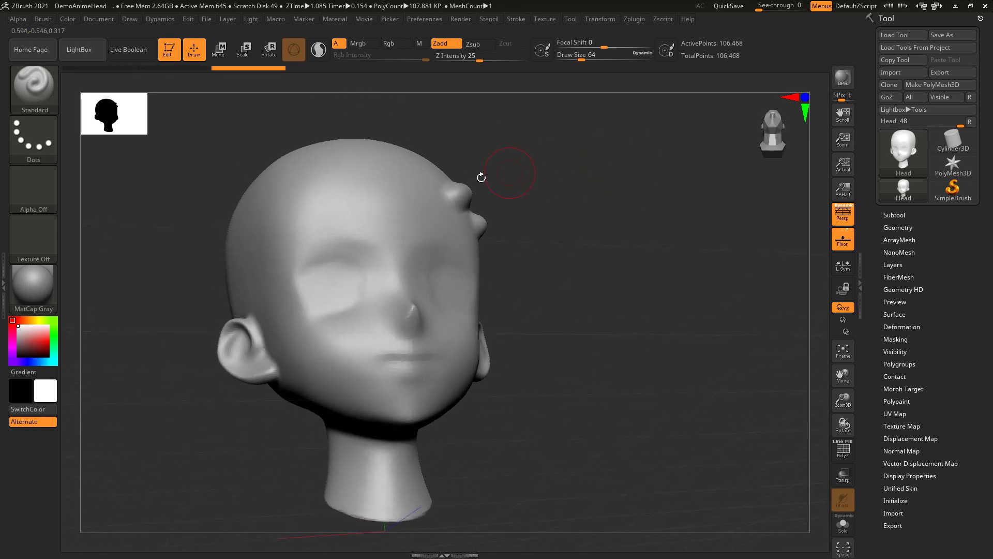
drag(525, 171, 458, 188)
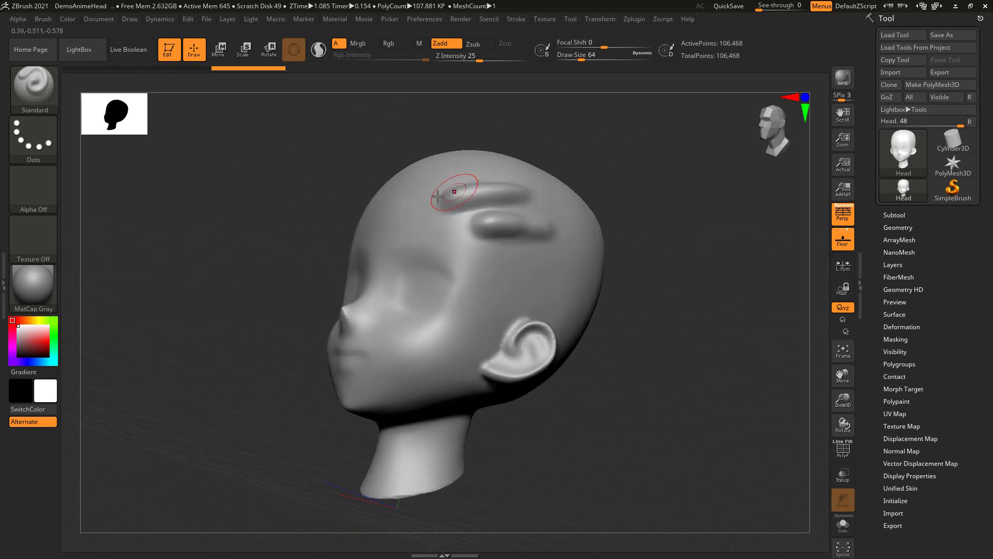
mouse_move(517, 182)
mouse_down()
mouse_move(625, 184)
mouse_move(513, 183)
mouse_up()
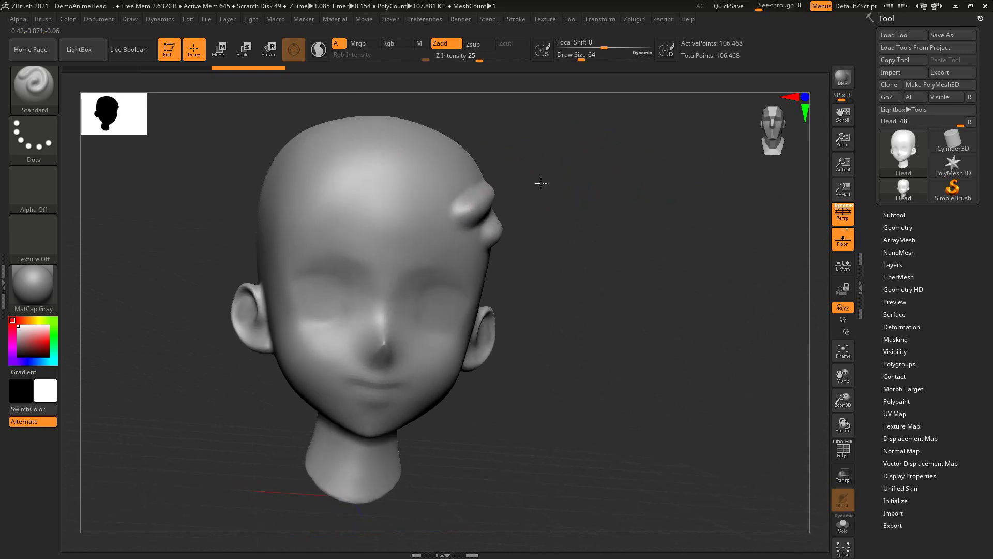
mouse_move(607, 190)
alt+mouse_down()
mouse_move(581, 178)
mouse_move(623, 170)
alt+mouse_up()
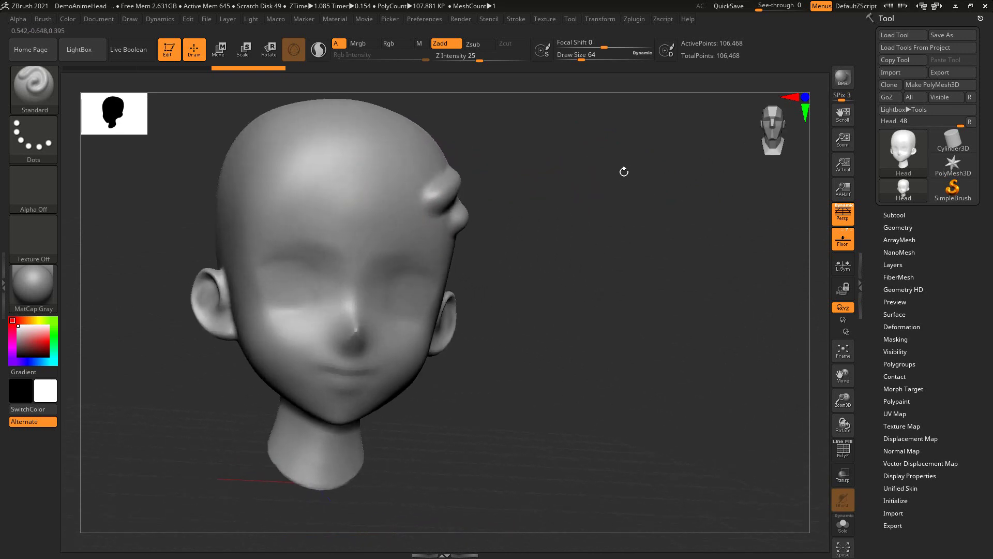
mouse_move(495, 181)
mouse_down()
mouse_move(586, 178)
mouse_move(577, 173)
mouse_up()
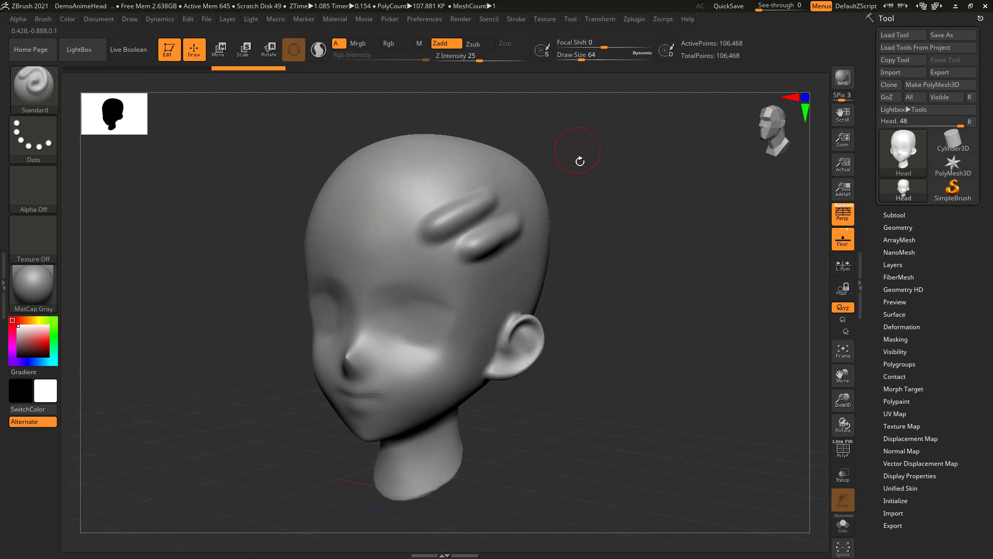
Sculpt a new Standard-brush hair strand across the forehead, orbiting to inspect it.
drag(579, 159, 569, 165)
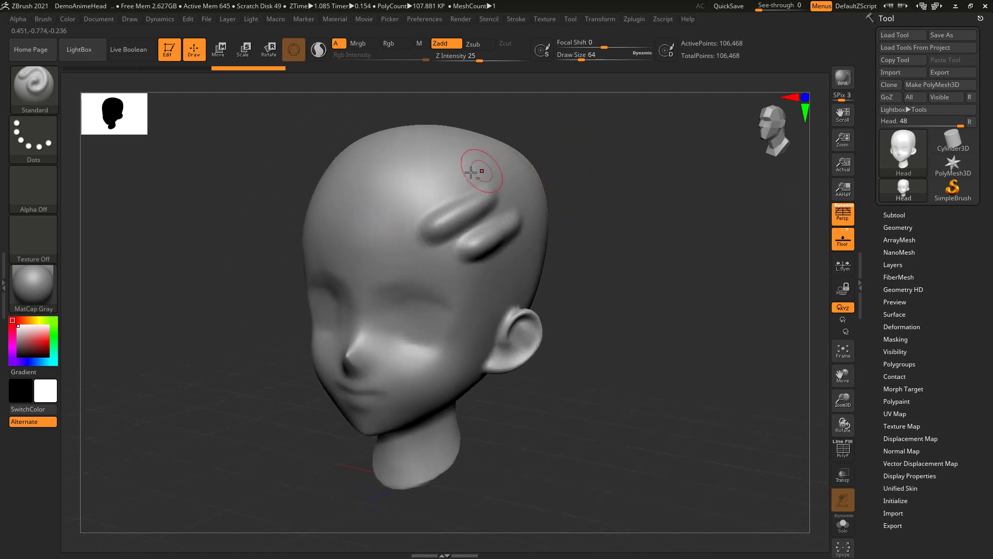
mouse_move(441, 170)
mouse_down()
mouse_move(401, 188)
mouse_move(484, 160)
mouse_up()
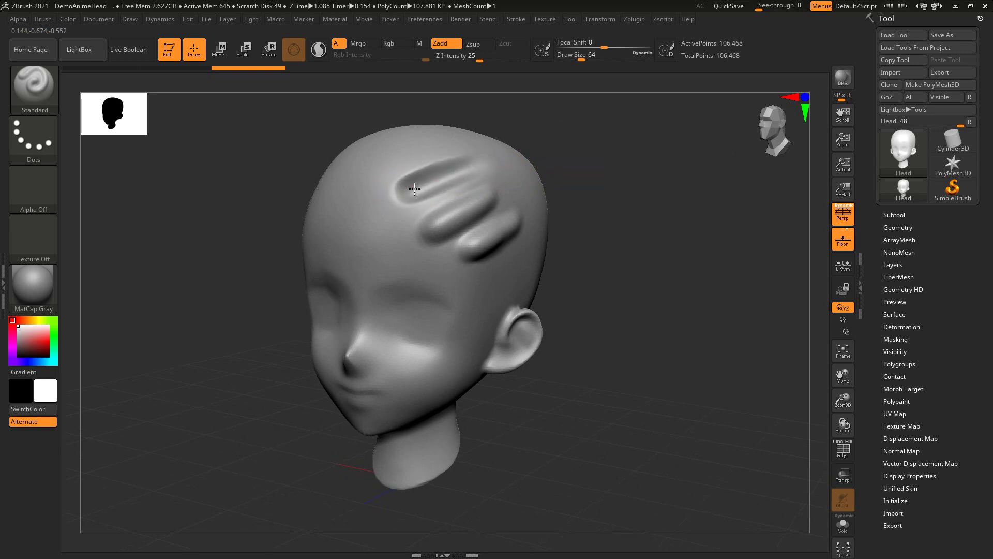
drag(584, 165, 589, 184)
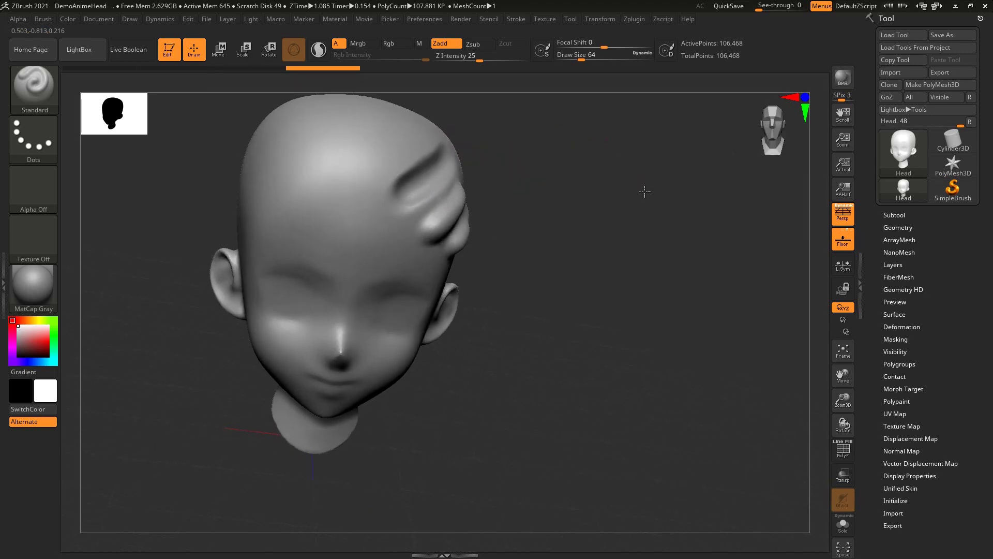
mouse_move(589, 183)
right_down()
mouse_move(623, 187)
mouse_move(649, 151)
mouse_move(599, 185)
mouse_move(627, 203)
right_up()
drag(627, 203, 603, 200)
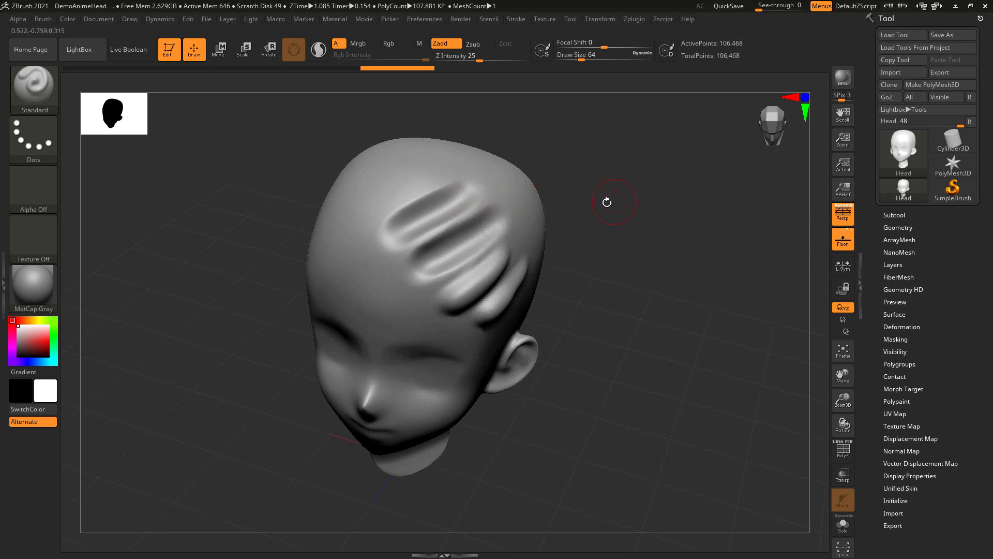
drag(606, 200, 508, 200)
Build up and extend the upper forehead ridges toward the top of the head.
right_drag(539, 188, 514, 191)
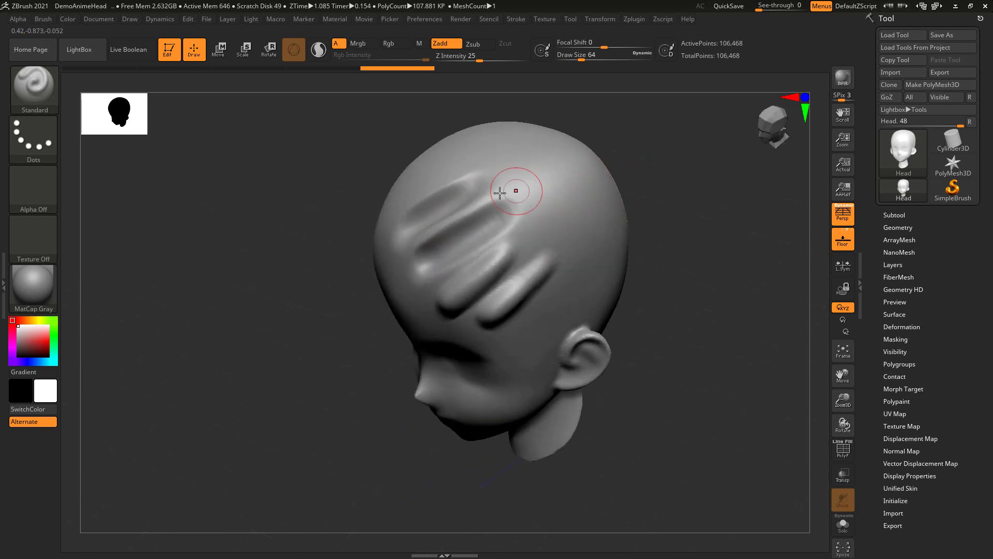
mouse_move(515, 191)
mouse_down()
mouse_move(493, 200)
mouse_move(555, 177)
mouse_up()
drag(424, 233, 541, 197)
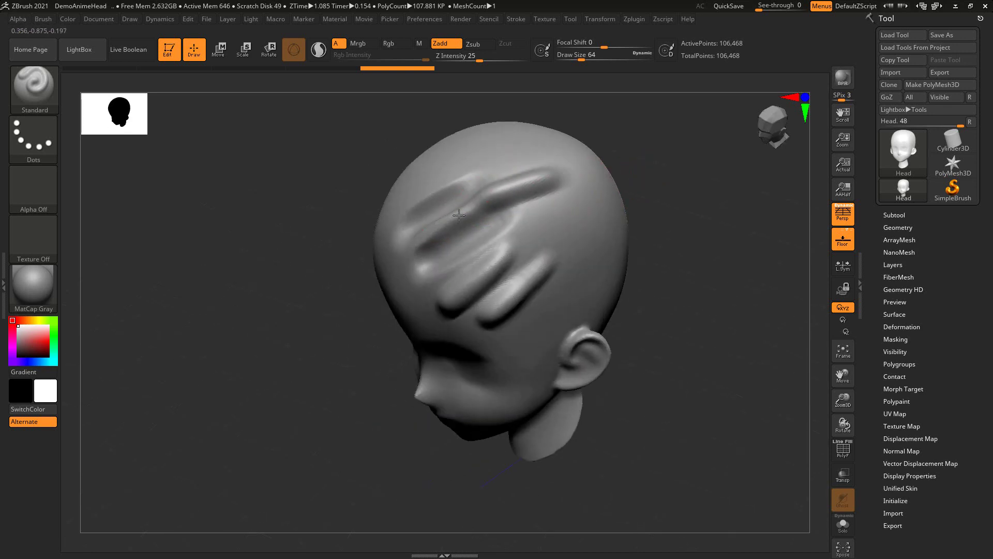
mouse_move(675, 184)
mouse_down()
mouse_move(694, 202)
mouse_move(666, 202)
mouse_up()
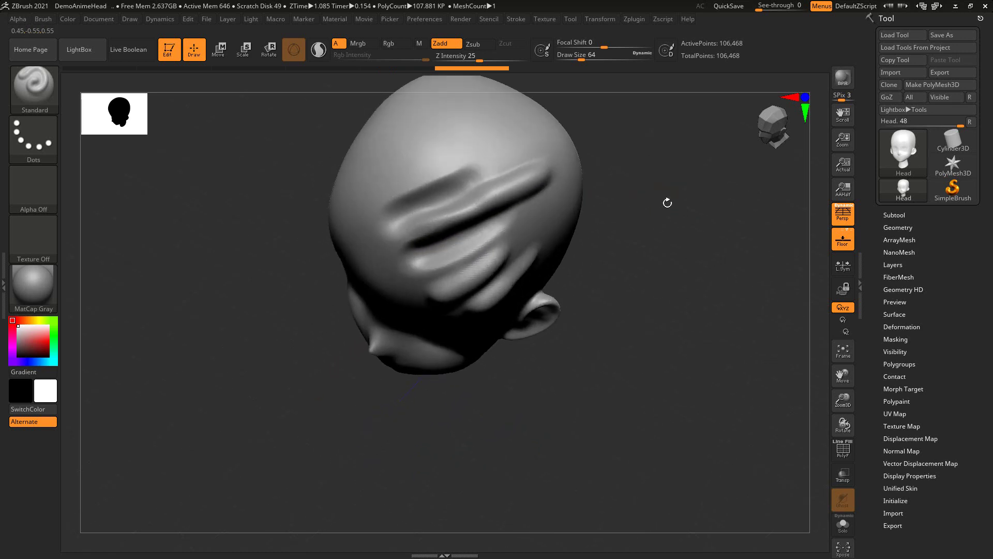
mouse_move(468, 164)
mouse_down()
mouse_move(450, 182)
mouse_move(517, 156)
mouse_up()
drag(631, 186, 643, 137)
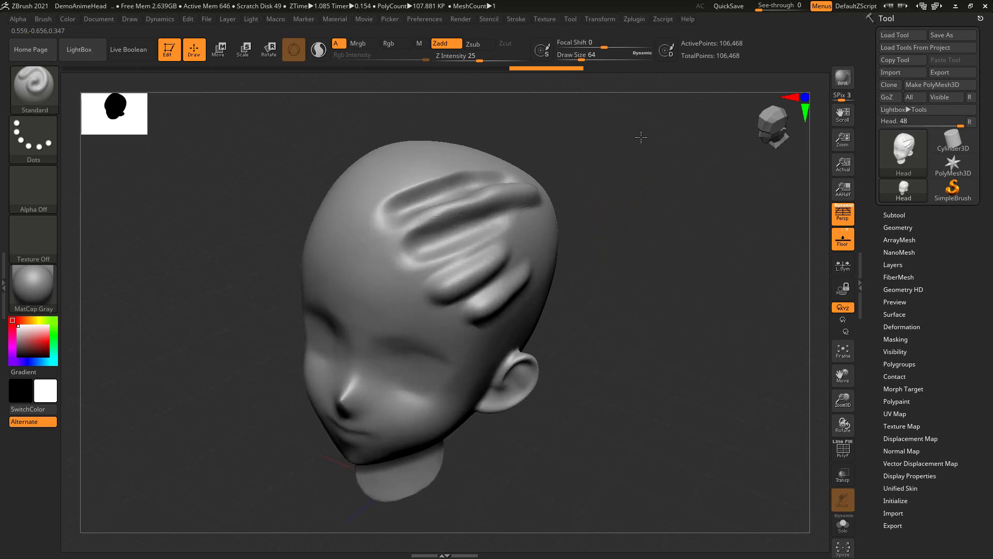
mouse_move(615, 183)
mouse_down()
mouse_move(641, 171)
mouse_move(629, 177)
mouse_up()
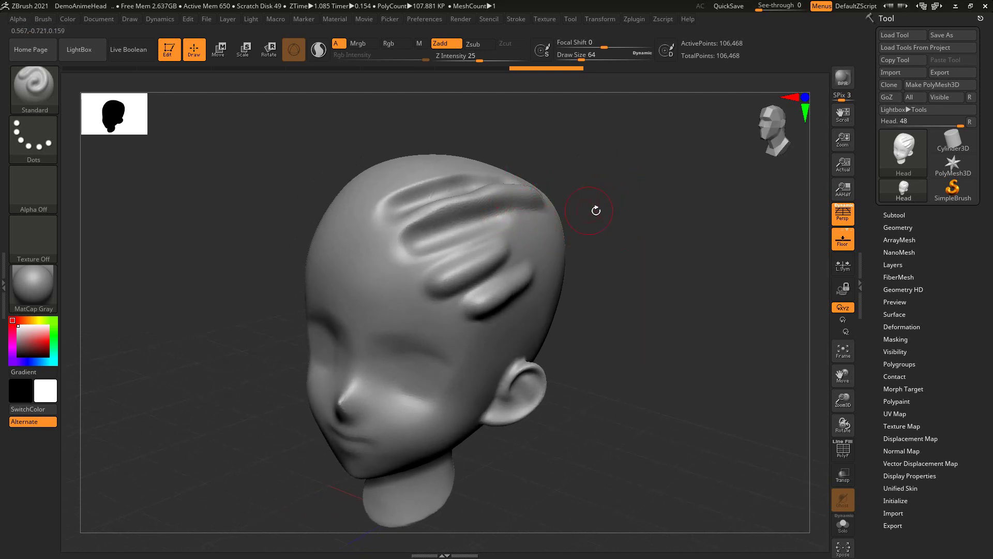
drag(631, 188, 636, 201)
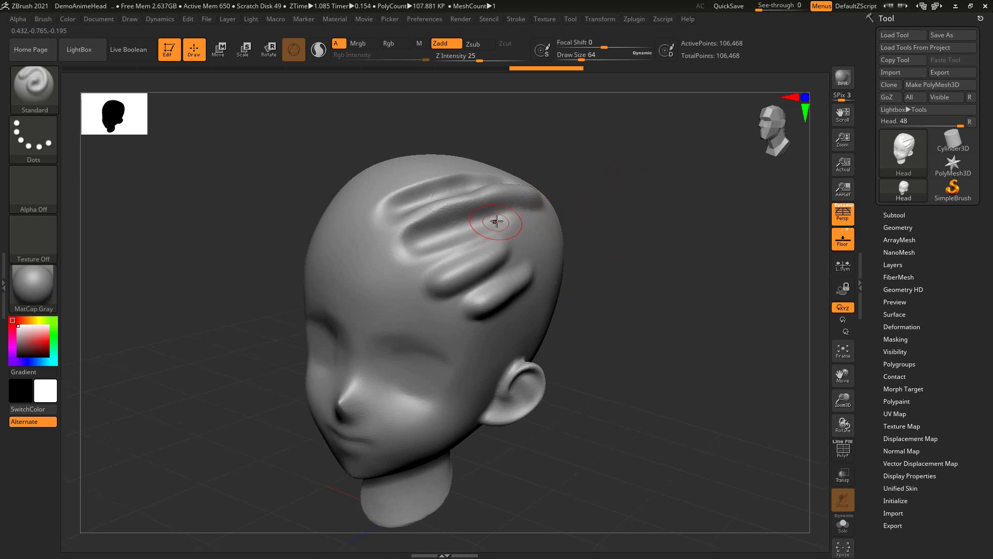
Briefly Shift-smooth, orbit to a frontal view, and bring up the 3D brush library.
key(shift)
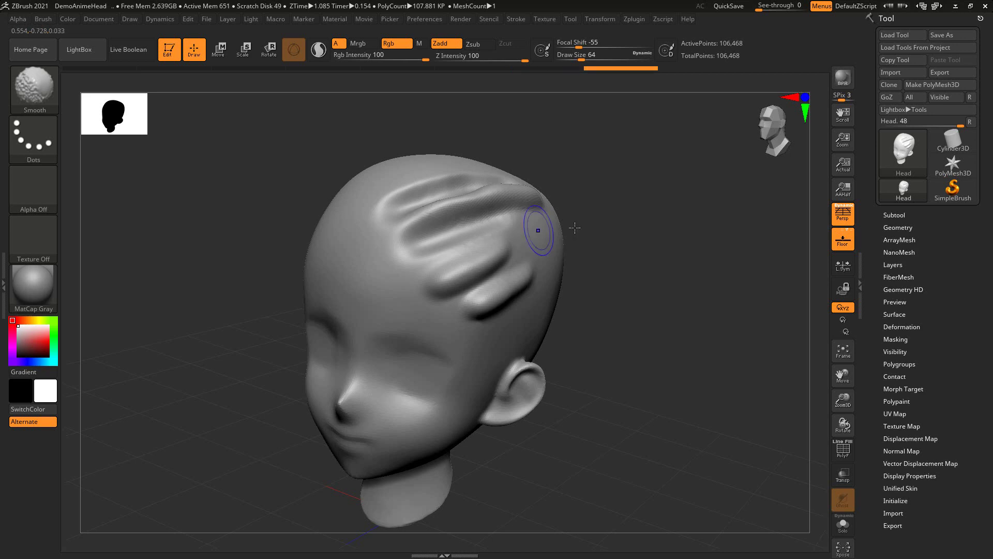
mouse_move(569, 222)
mouse_down()
mouse_move(654, 219)
mouse_move(619, 193)
mouse_up()
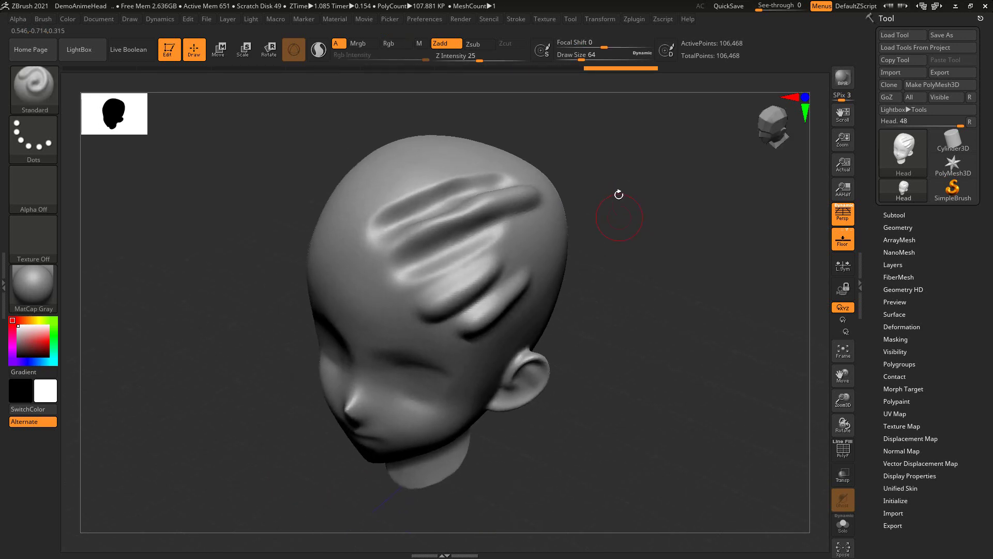
click(36, 96)
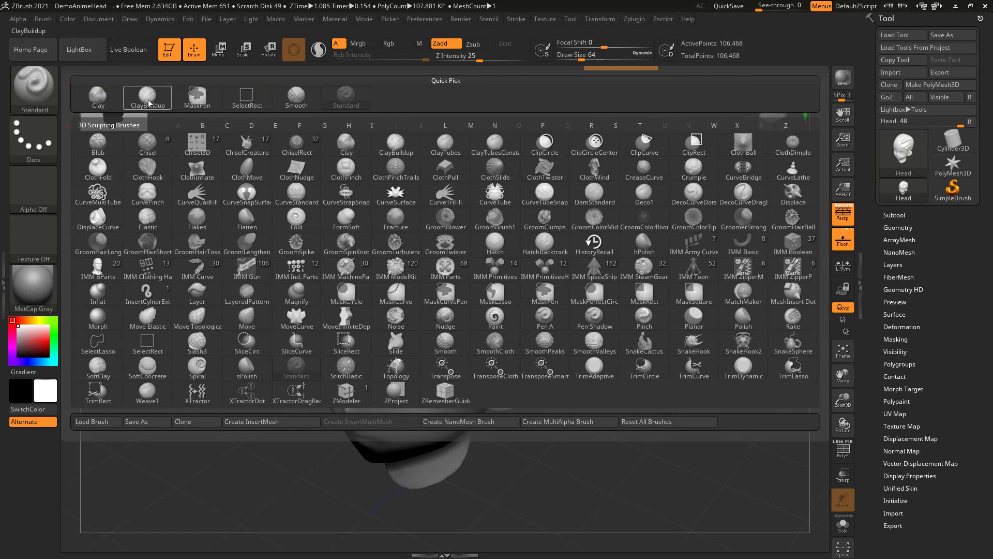
mouse_move(148, 98)
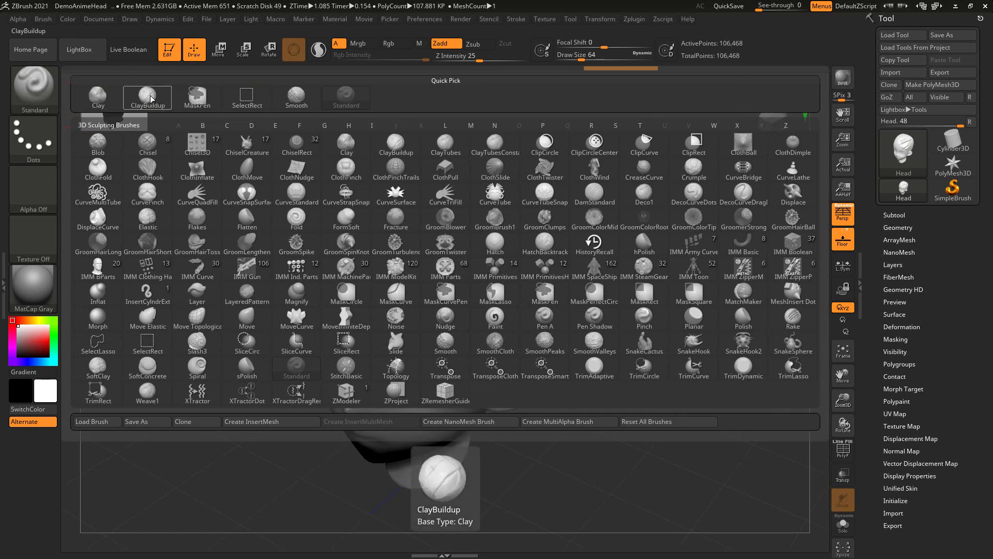
Switch to ClayBuildup and lay a clay patch on the side of the skull.
click(151, 97)
mouse_move(583, 211)
mouse_down()
mouse_move(516, 204)
mouse_move(392, 215)
mouse_up()
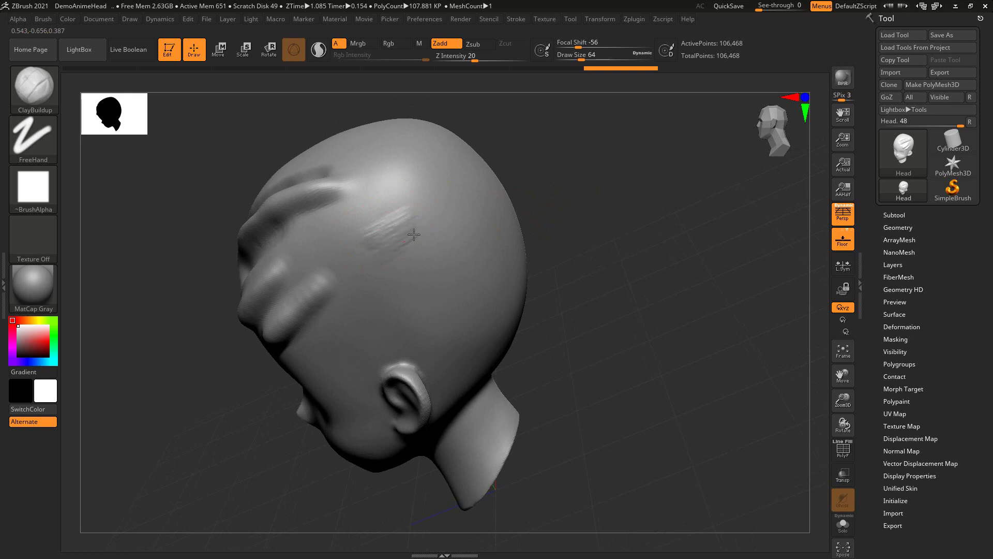
drag(404, 211, 413, 227)
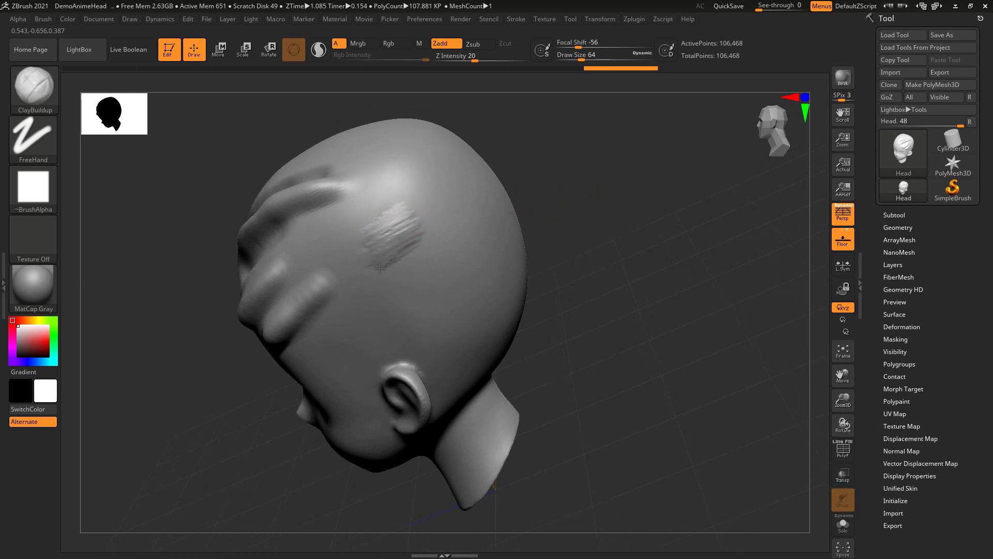
mouse_move(379, 268)
mouse_down()
mouse_move(404, 225)
mouse_move(393, 215)
mouse_up()
mouse_move(384, 267)
mouse_down()
mouse_move(419, 227)
mouse_move(394, 227)
mouse_up()
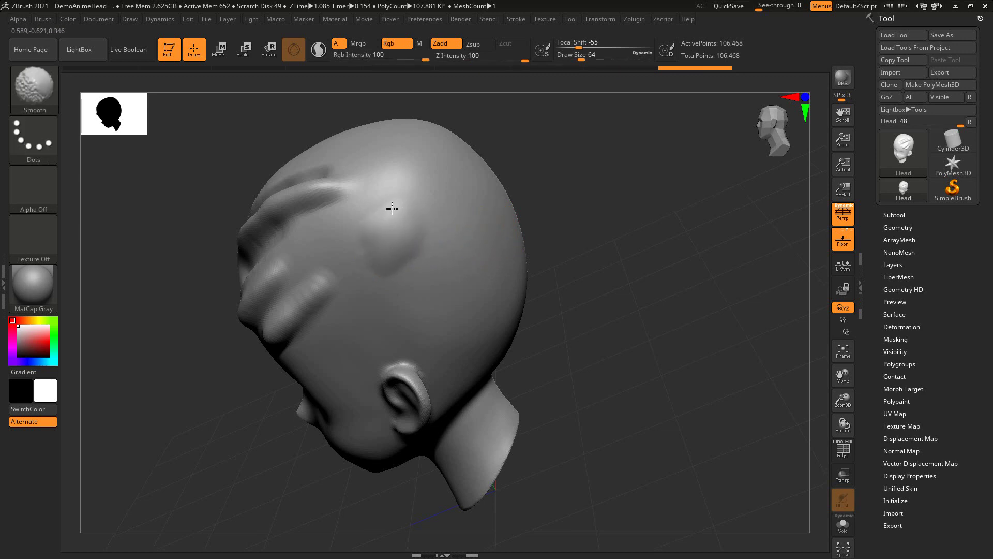
mouse_move(590, 217)
mouse_down()
mouse_move(508, 210)
mouse_move(594, 188)
mouse_move(599, 209)
mouse_move(581, 222)
mouse_up()
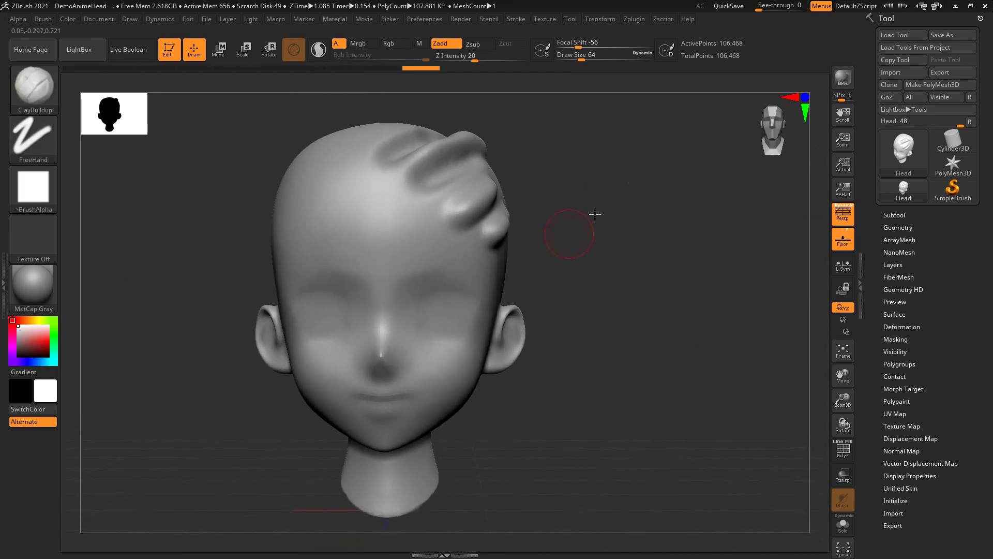
drag(654, 222, 481, 224)
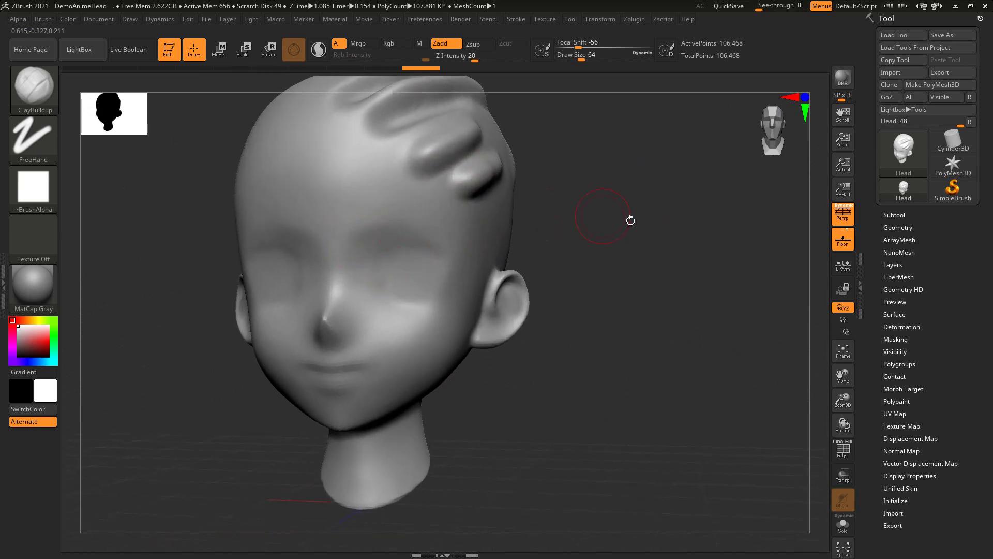
drag(631, 221, 521, 209)
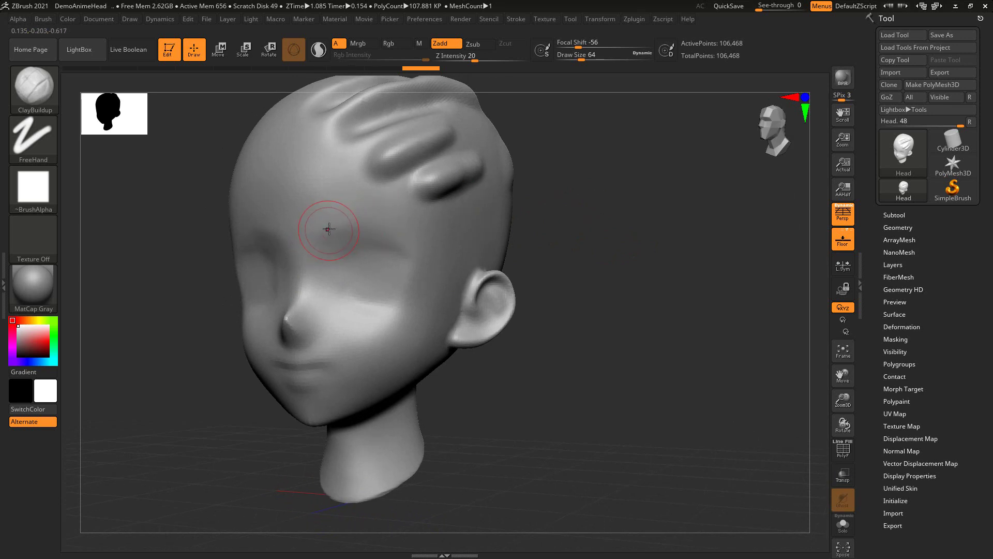
Smooth away the old eyebrow and eye lines across the brow.
drag(592, 223, 484, 222)
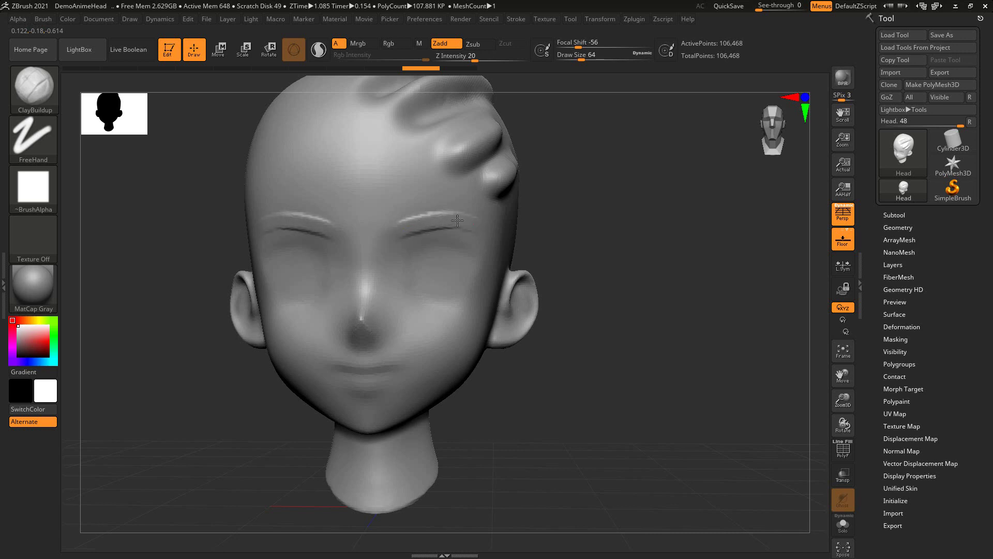
shift+drag(424, 223, 512, 228)
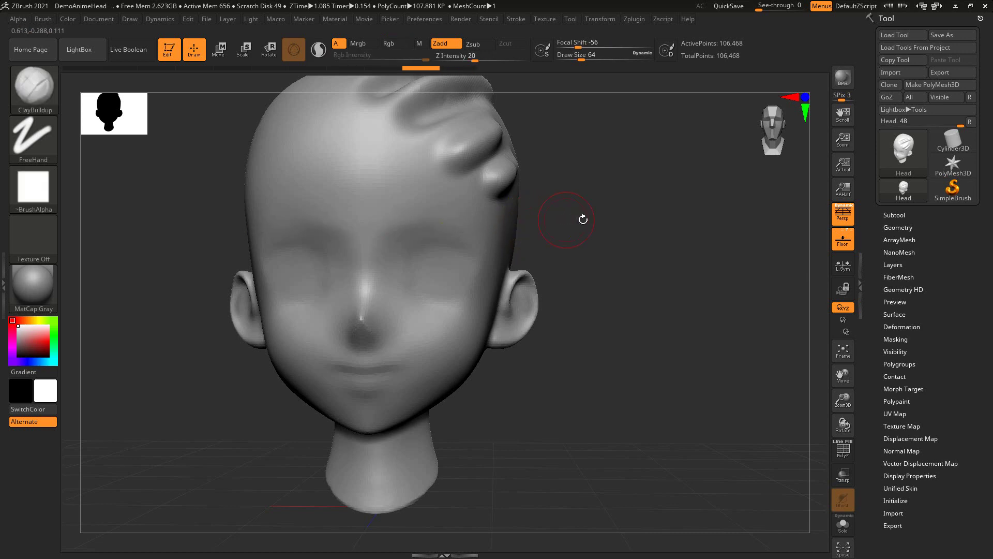
mouse_move(582, 217)
mouse_down()
mouse_move(603, 226)
mouse_move(577, 213)
mouse_move(483, 207)
mouse_up()
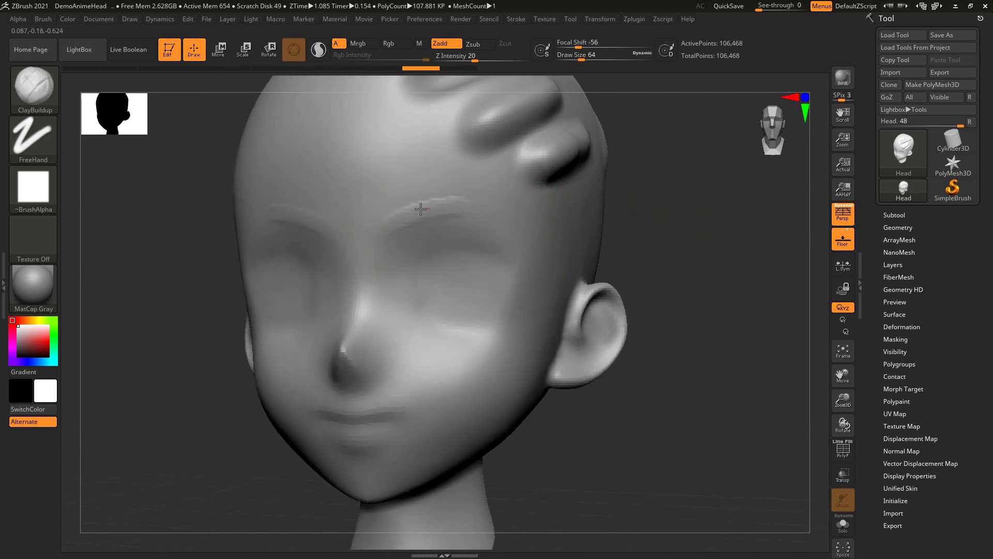
Sculpt and thicken mirrored ClayBuildup eyebrow arcs above both eyes.
mouse_move(394, 206)
mouse_down()
mouse_move(374, 223)
mouse_move(392, 208)
mouse_up()
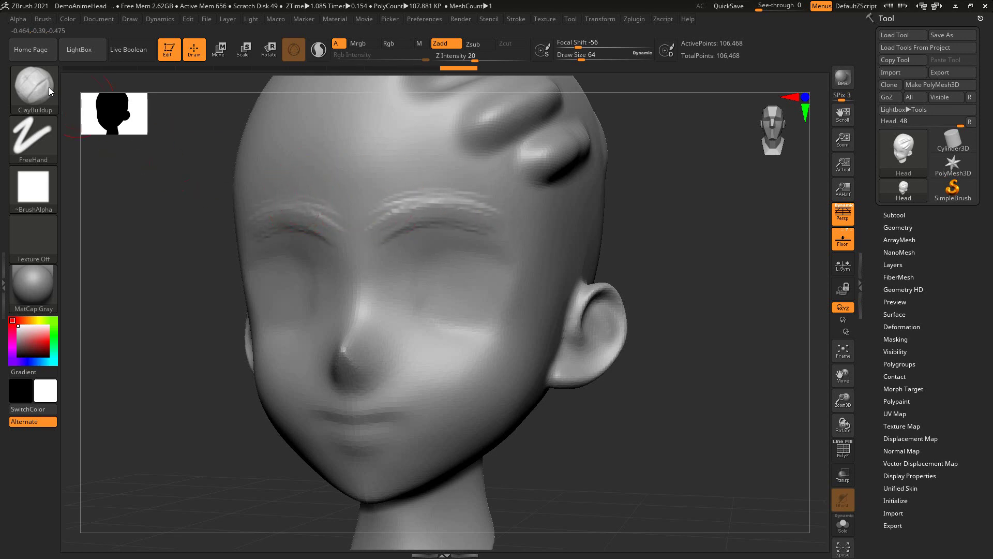
key(b)
key(c)
key(b)
drag(616, 202, 683, 220)
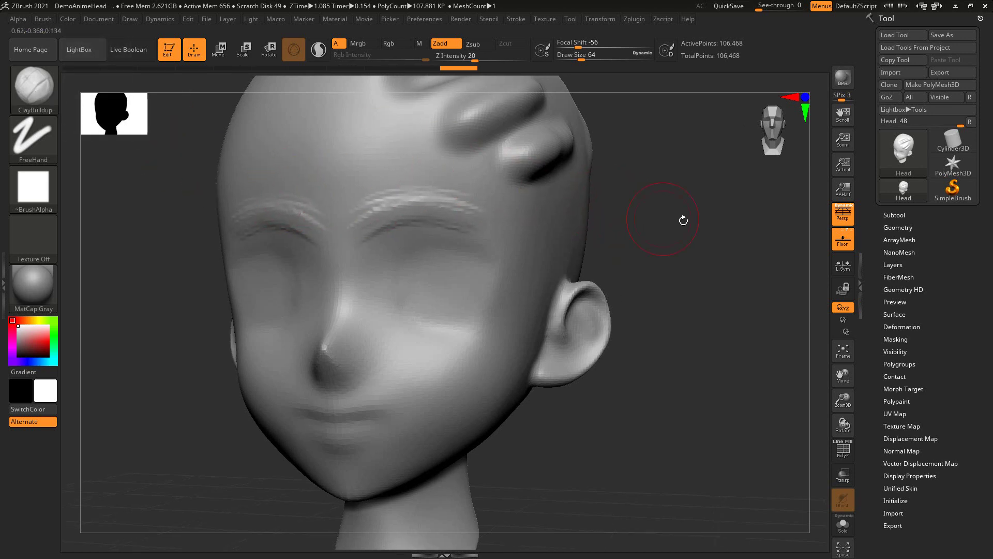
mouse_move(368, 225)
mouse_down()
mouse_move(454, 210)
mouse_move(417, 189)
mouse_move(361, 207)
mouse_move(365, 196)
mouse_move(418, 193)
mouse_up()
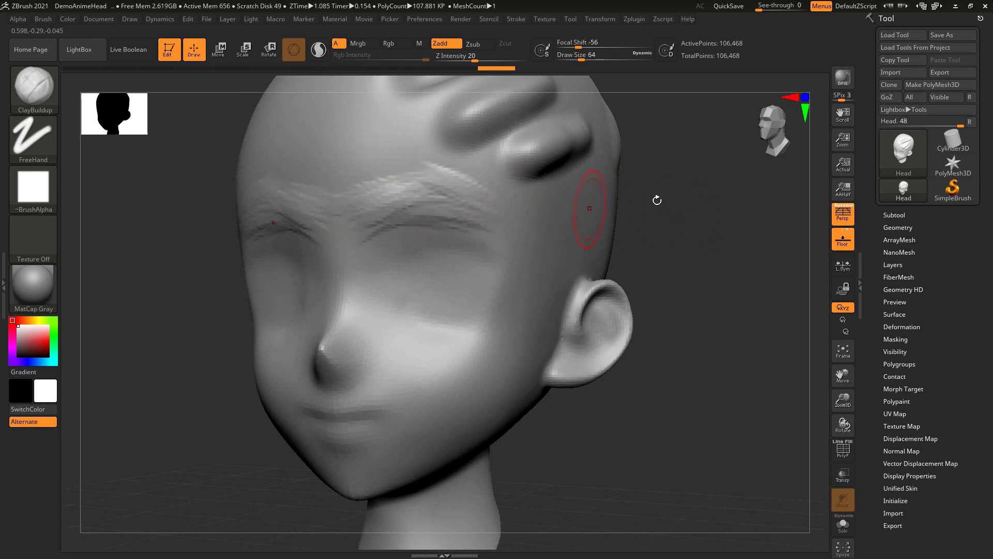
mouse_move(656, 202)
mouse_down()
mouse_move(692, 206)
mouse_move(634, 175)
mouse_move(629, 195)
mouse_move(615, 193)
mouse_up()
key(shift)
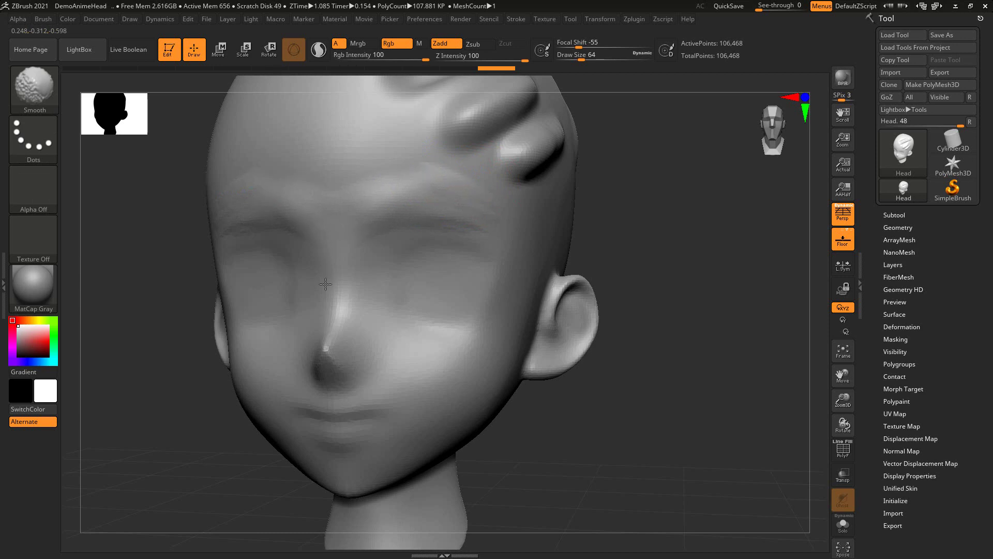
Orbit to a front view and settle the brush Draw Size around 27.
drag(616, 218, 395, 233)
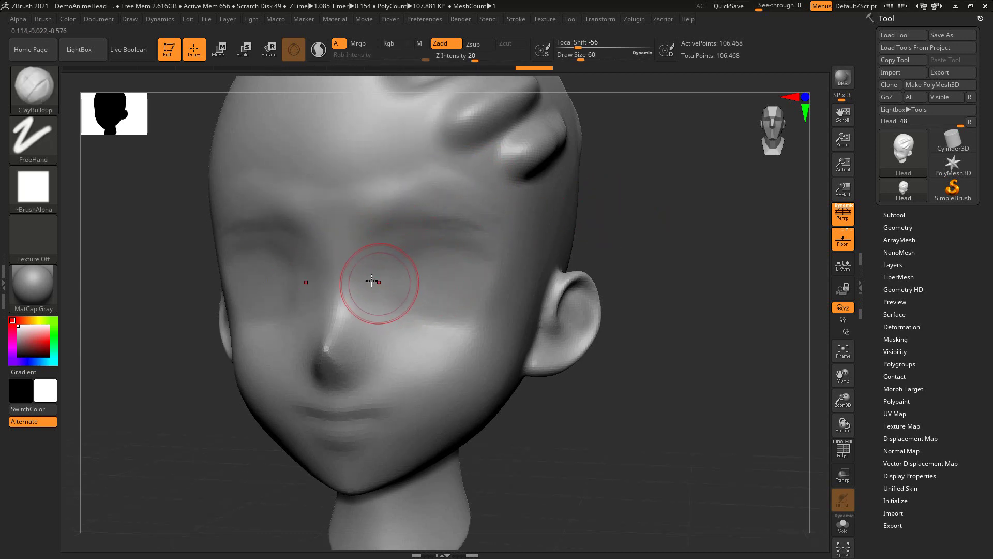
mouse_move(610, 230)
shift+mouse_down()
mouse_move(664, 230)
mouse_move(537, 219)
shift+mouse_up()
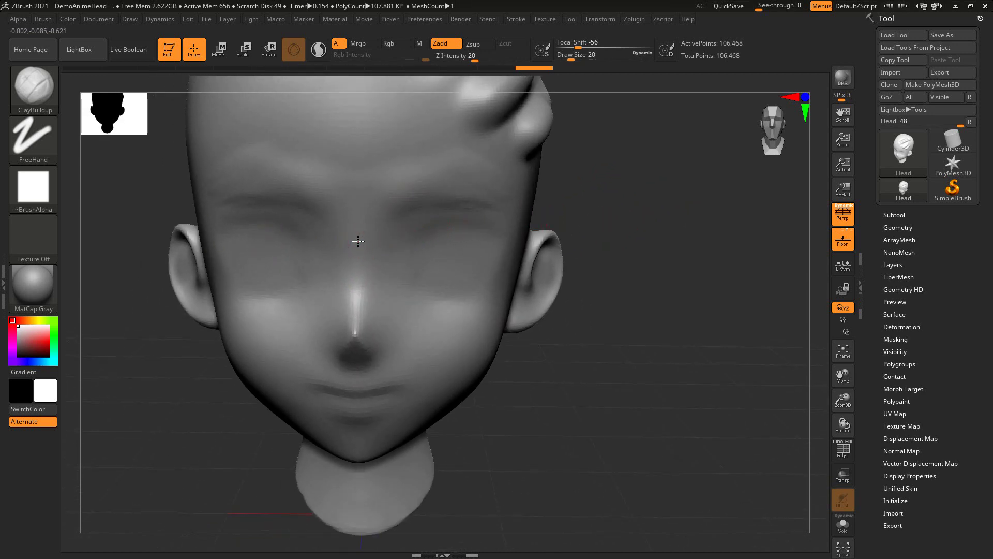
key(bracketright)
key(bracketright)
key(bracketright)
key(bracketright)
key(bracketright)
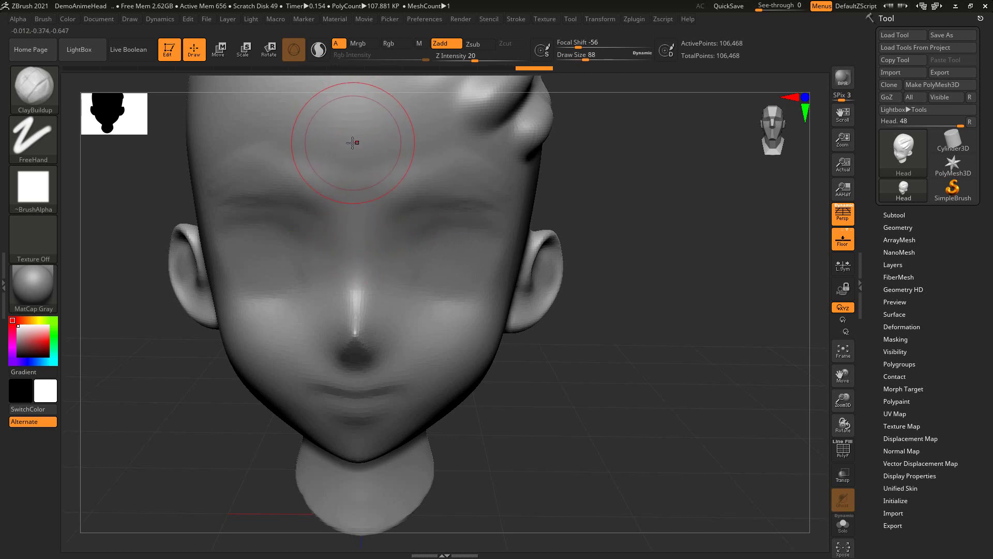
key(bracketleft)
key(bracketleft)
key(bracketleft)
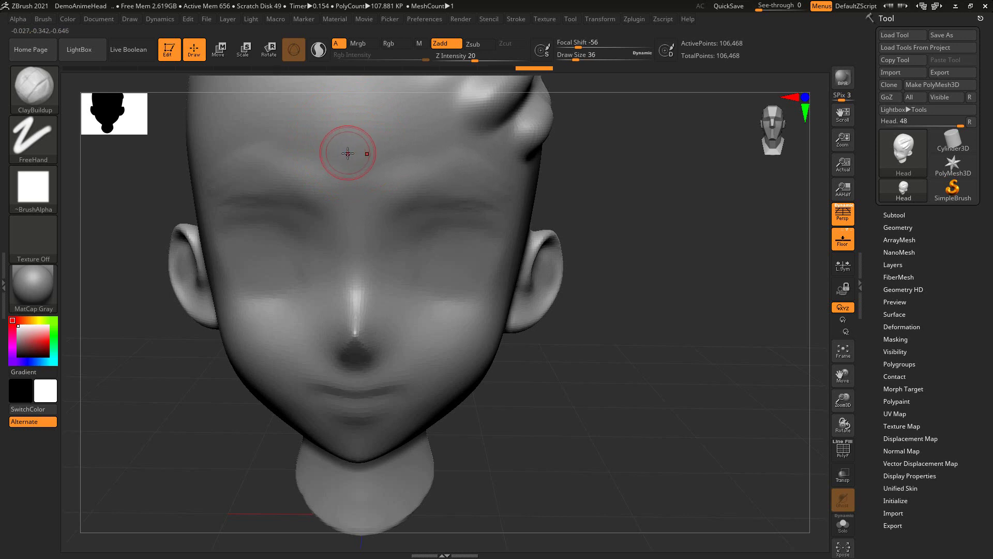
key(bracketright)
key(bracketright)
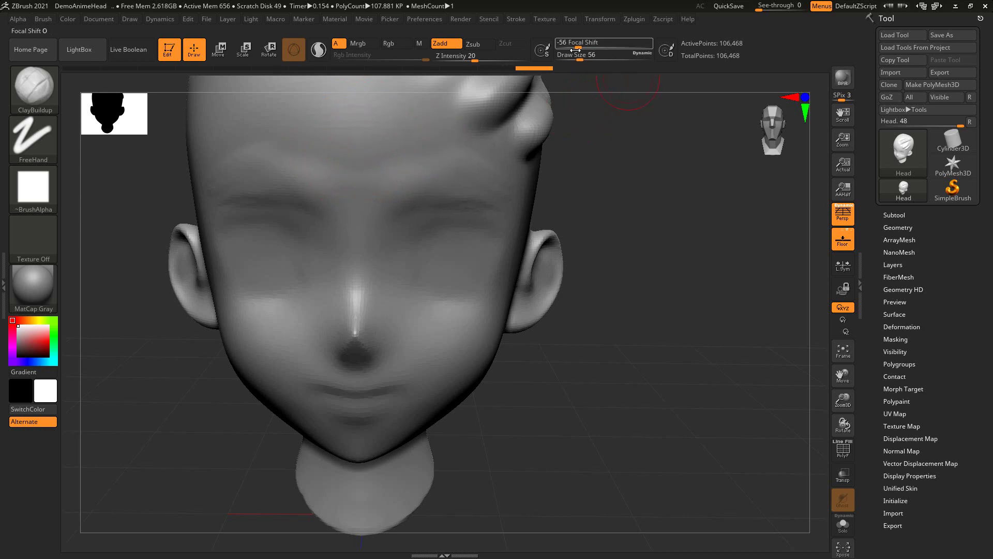
drag(580, 60, 597, 61)
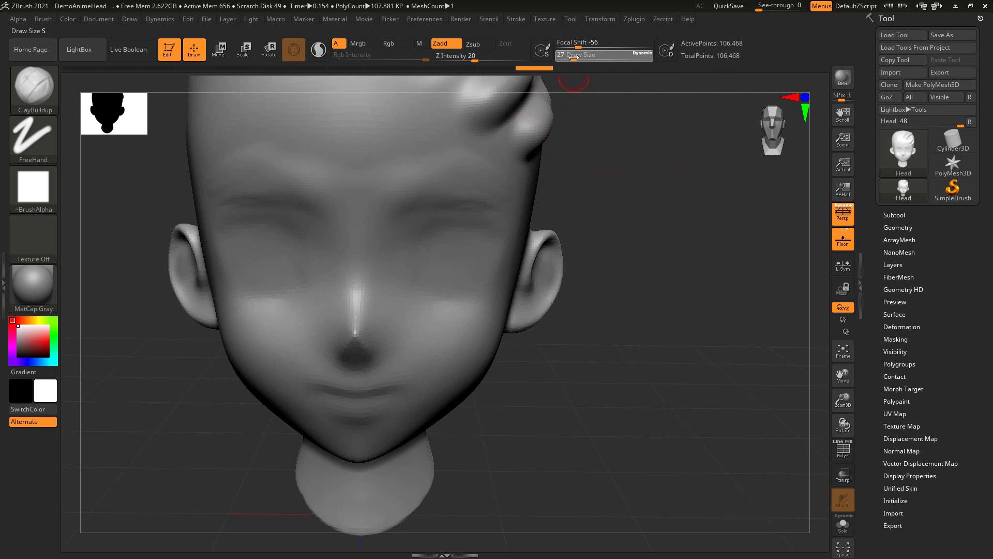
drag(575, 57, 573, 58)
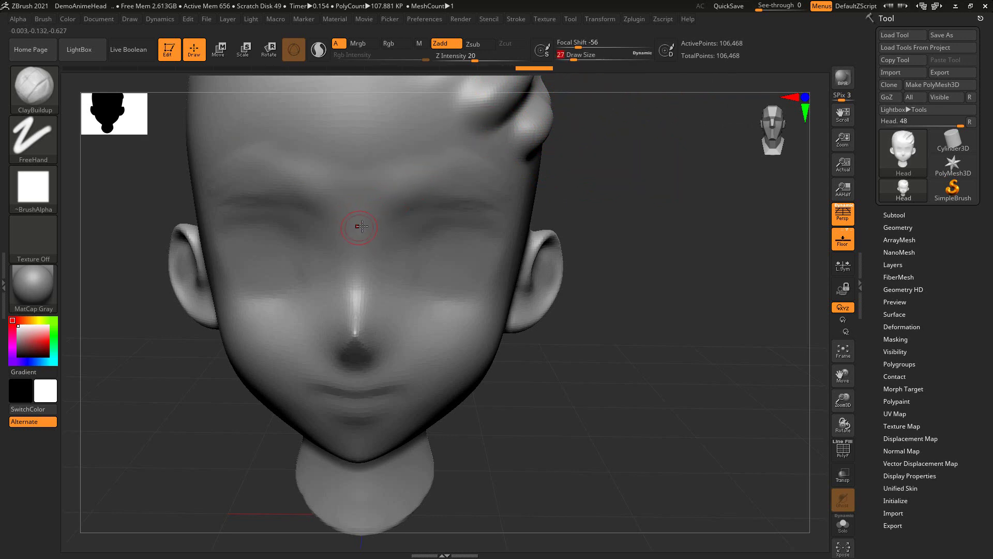
right_drag(370, 216, 353, 231)
Build a raised ridge down the nose bridge and a rounded clay nose tip.
mouse_move(357, 218)
mouse_down()
mouse_move(356, 326)
mouse_move(346, 316)
mouse_up()
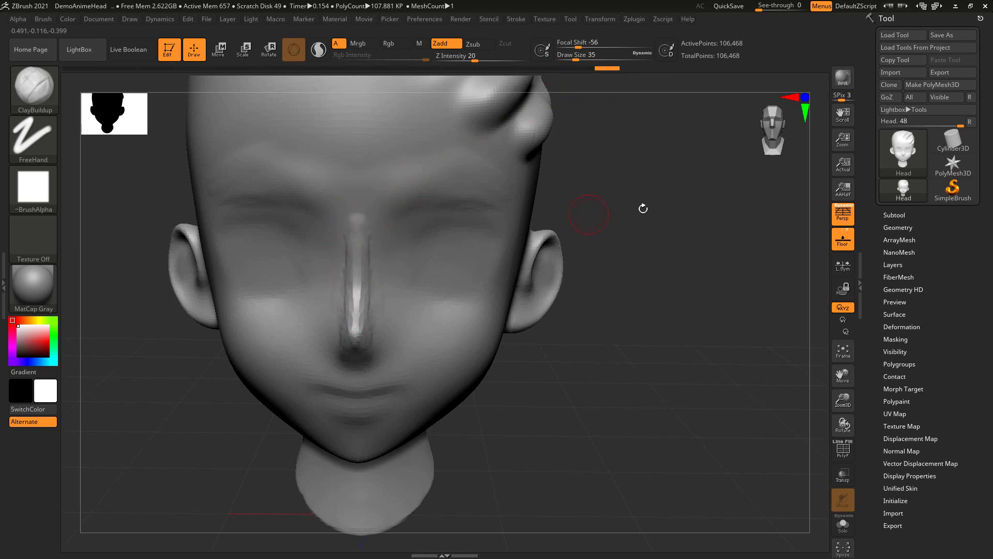
drag(643, 207, 388, 271)
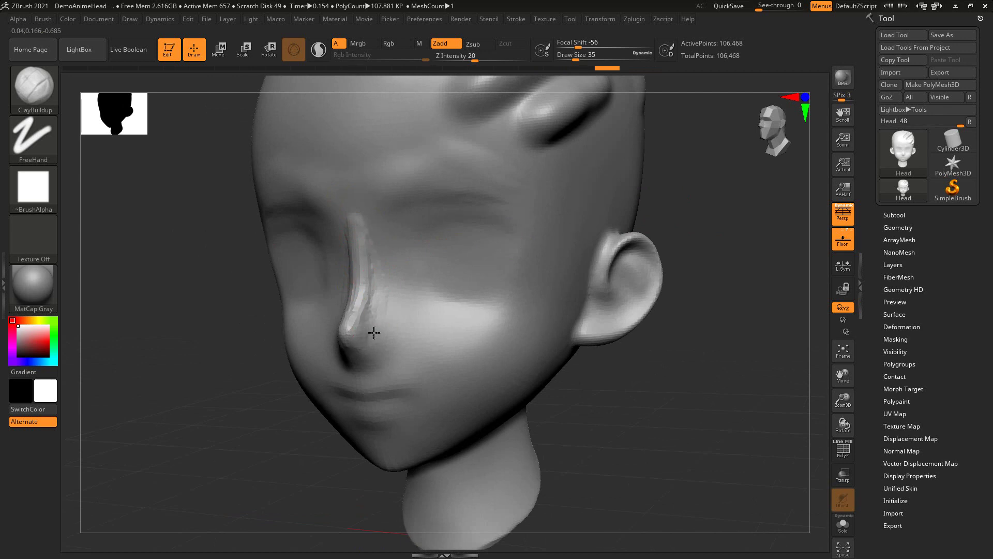
drag(366, 332, 393, 333)
drag(695, 194, 460, 285)
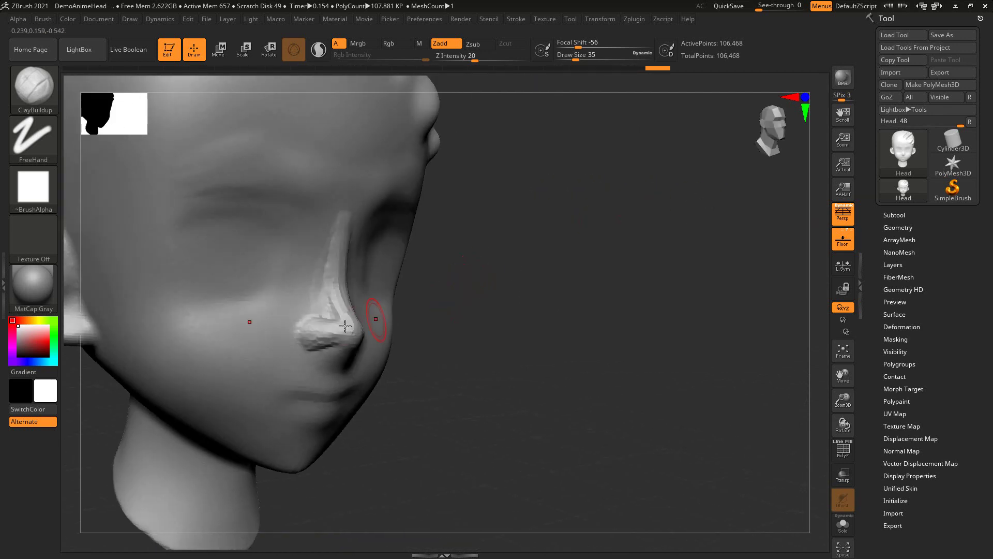
drag(326, 331, 355, 233)
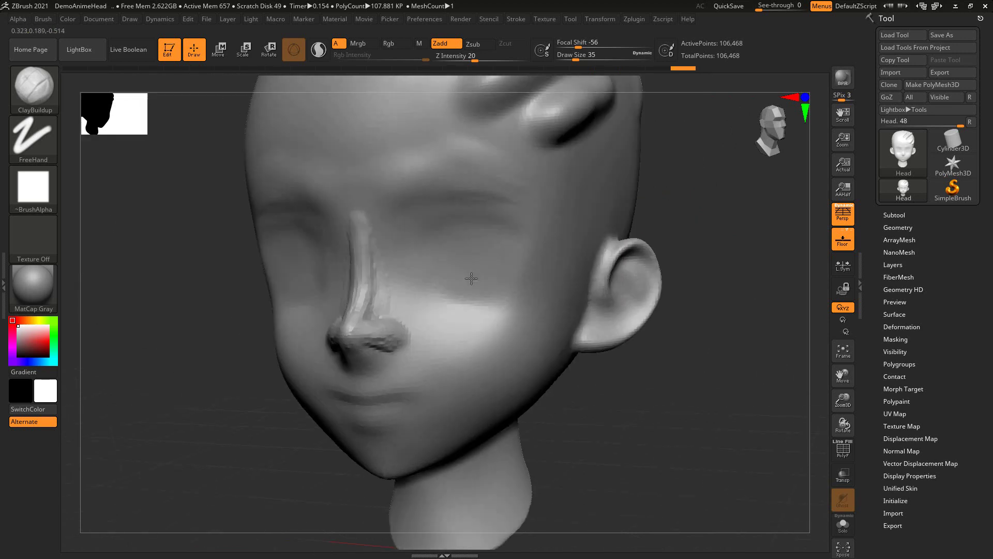
mouse_move(672, 233)
mouse_down()
mouse_move(777, 207)
mouse_move(333, 221)
mouse_up()
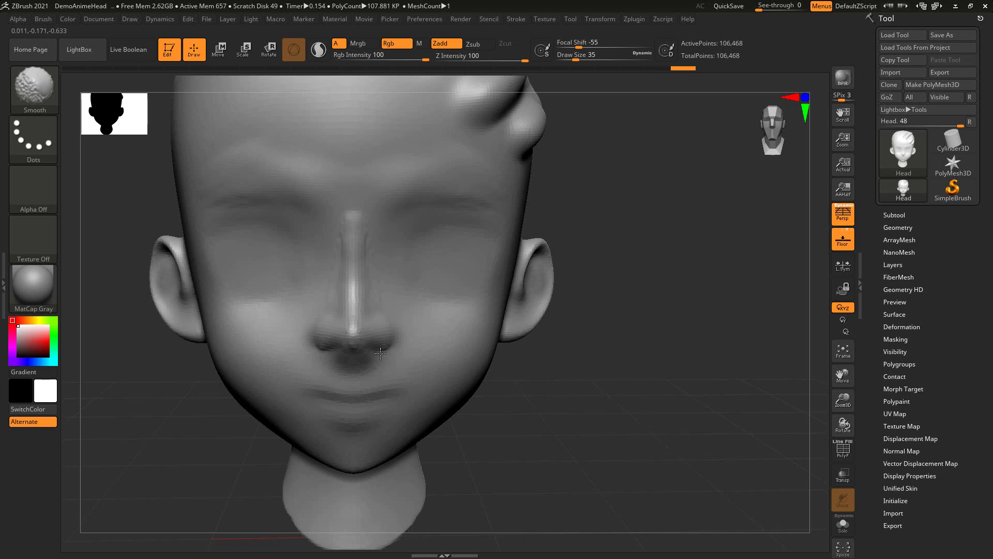
Smooth the forehead wrinkles and the surface over the eye area.
mouse_move(616, 288)
mouse_down()
mouse_move(408, 206)
mouse_move(362, 171)
mouse_move(416, 110)
mouse_up()
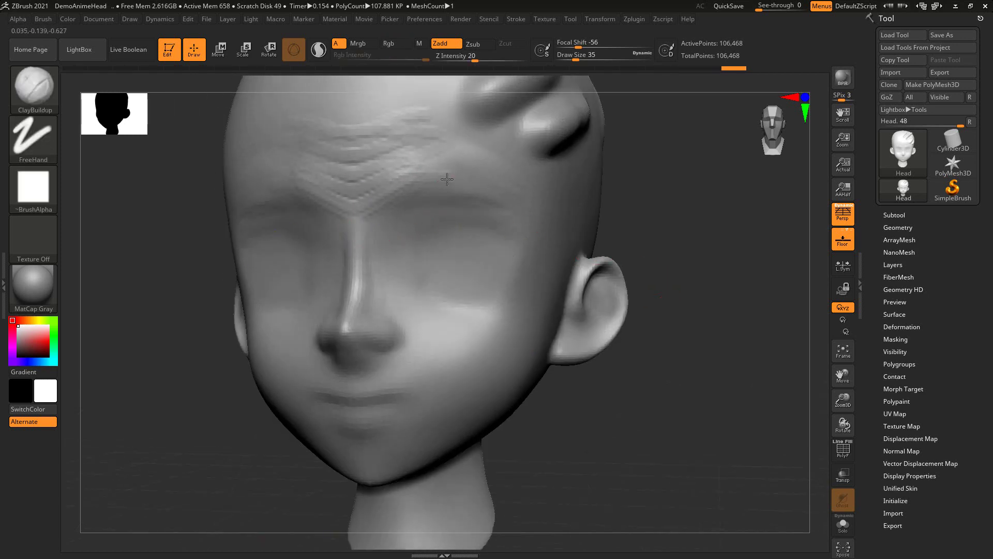
shift+drag(393, 144, 410, 111)
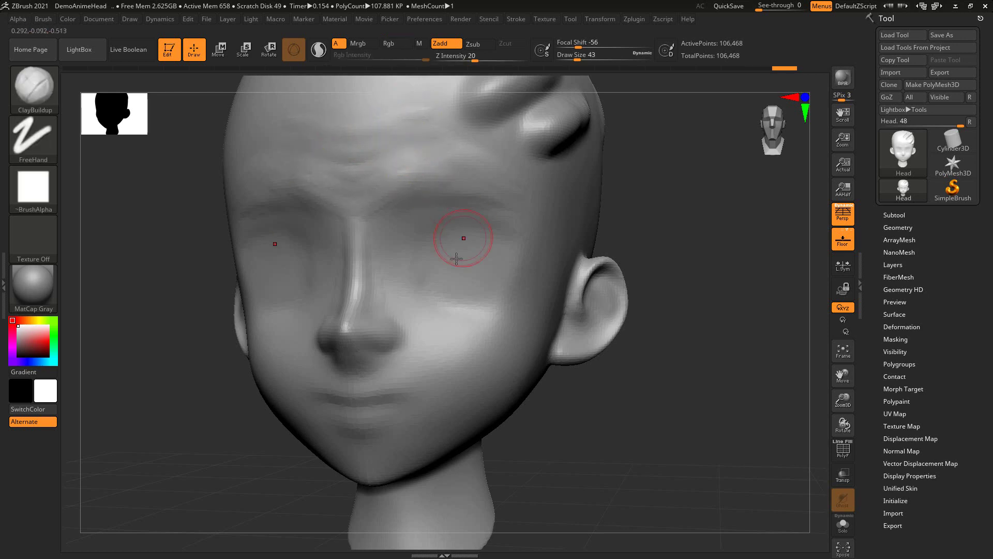
mouse_move(421, 249)
mouse_down()
mouse_move(456, 248)
mouse_move(484, 266)
mouse_move(425, 260)
mouse_move(443, 247)
mouse_move(429, 243)
mouse_move(436, 237)
mouse_move(460, 256)
mouse_up()
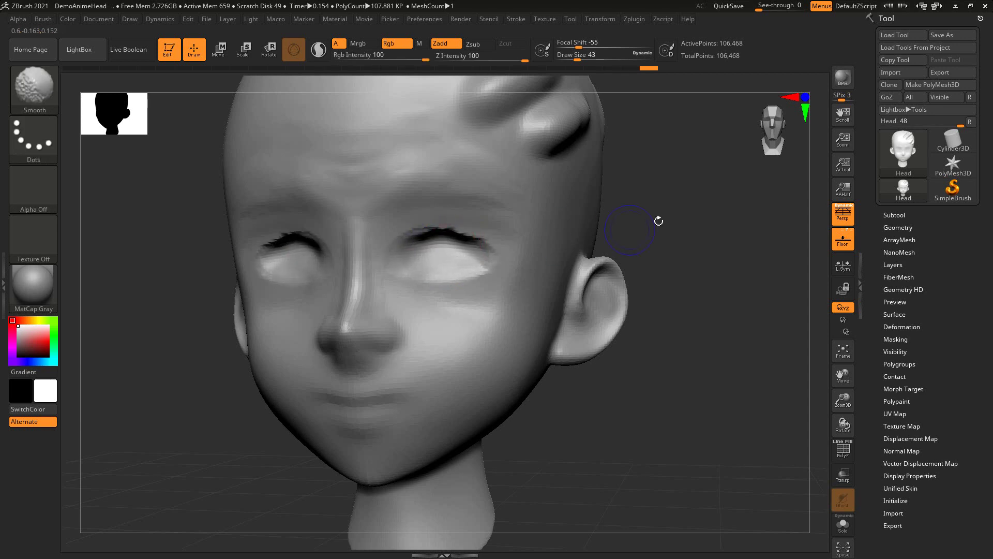
Sculpt the upper eyelid lash line with ClayBuildup from a three-quarter angle.
mouse_move(658, 215)
shift+mouse_down()
mouse_move(420, 256)
mouse_move(450, 256)
mouse_move(436, 266)
shift+mouse_up()
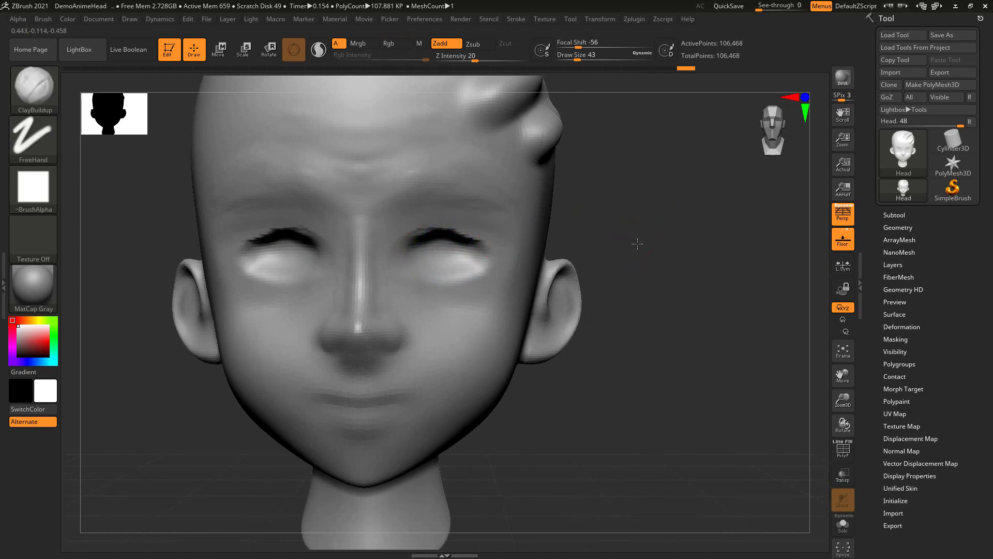
mouse_move(652, 244)
mouse_down()
mouse_move(637, 218)
mouse_move(580, 187)
mouse_up()
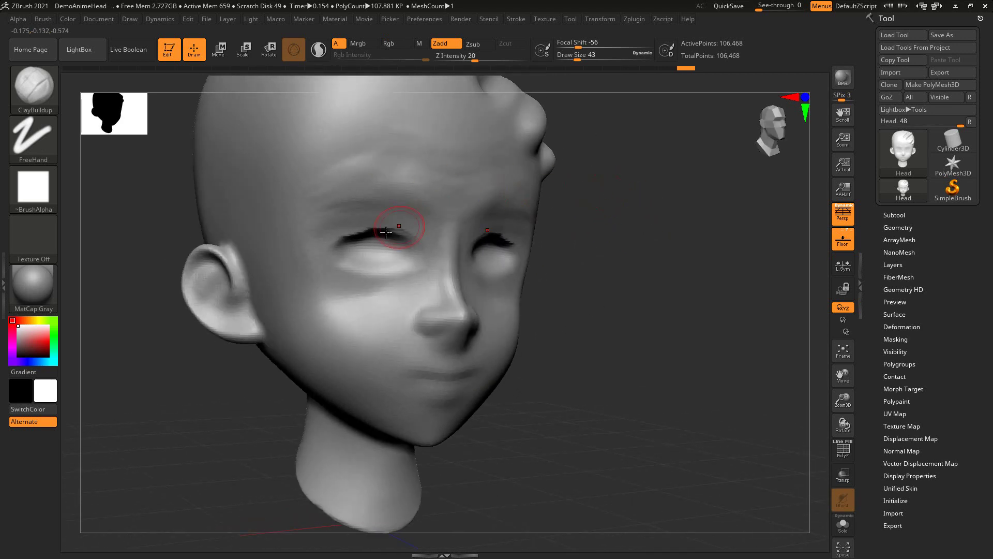
mouse_move(380, 234)
mouse_down()
mouse_move(333, 238)
mouse_move(382, 240)
mouse_up()
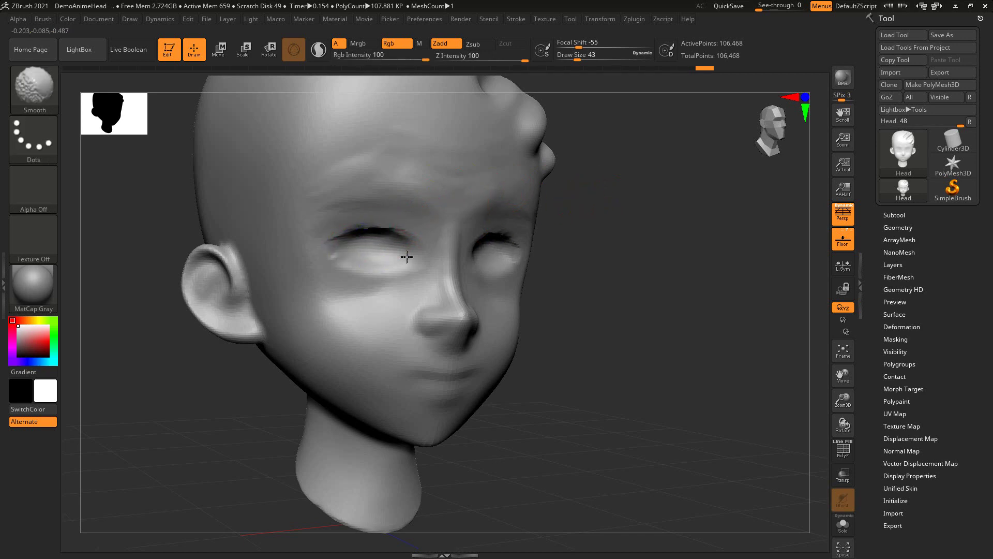
Select the DamStandard brush from the Brush palette's D-filtered list.
click(44, 84)
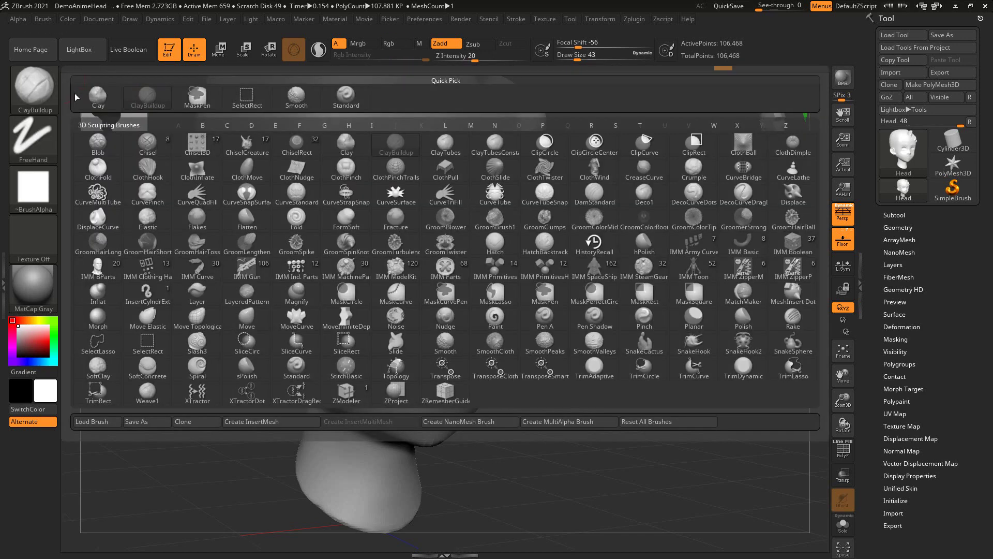
mouse_move(296, 170)
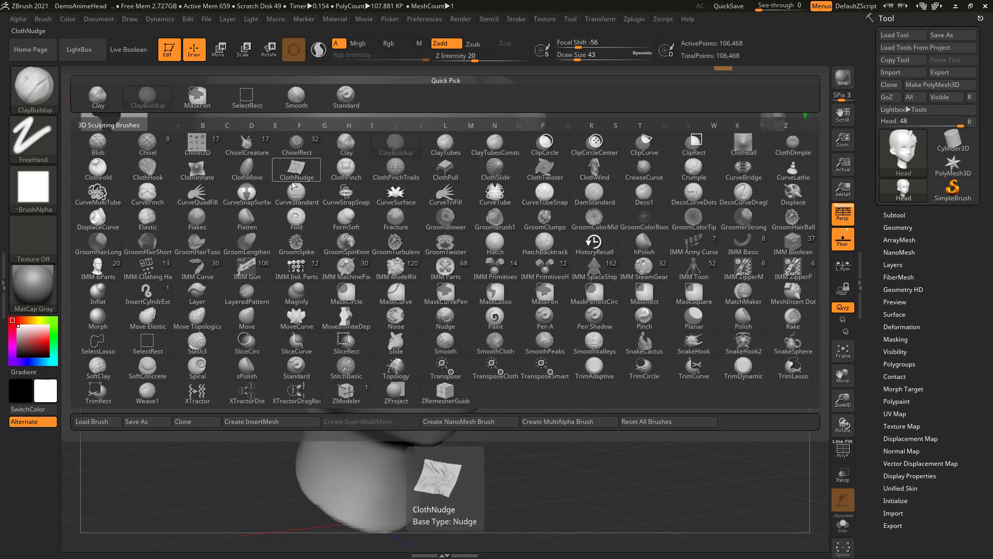
key(d)
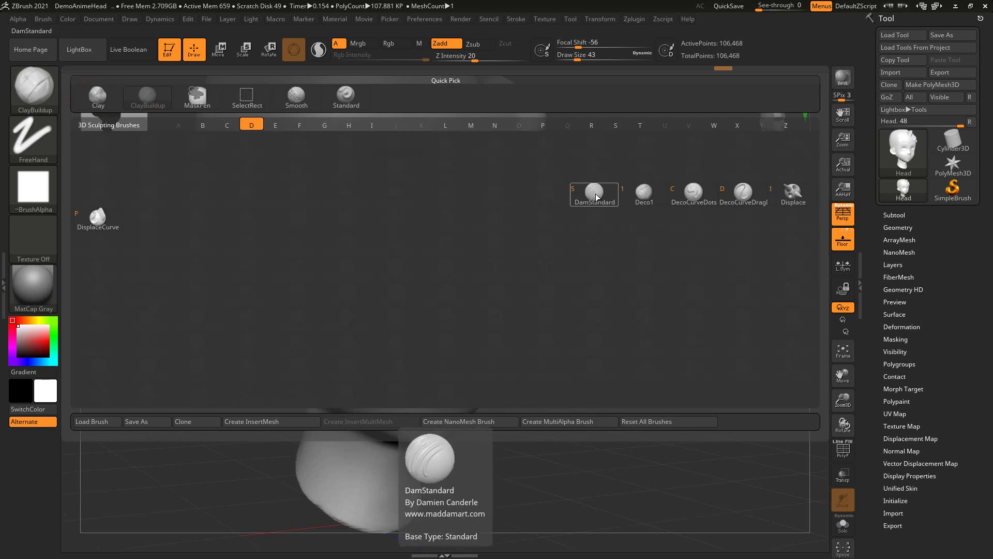
click(596, 198)
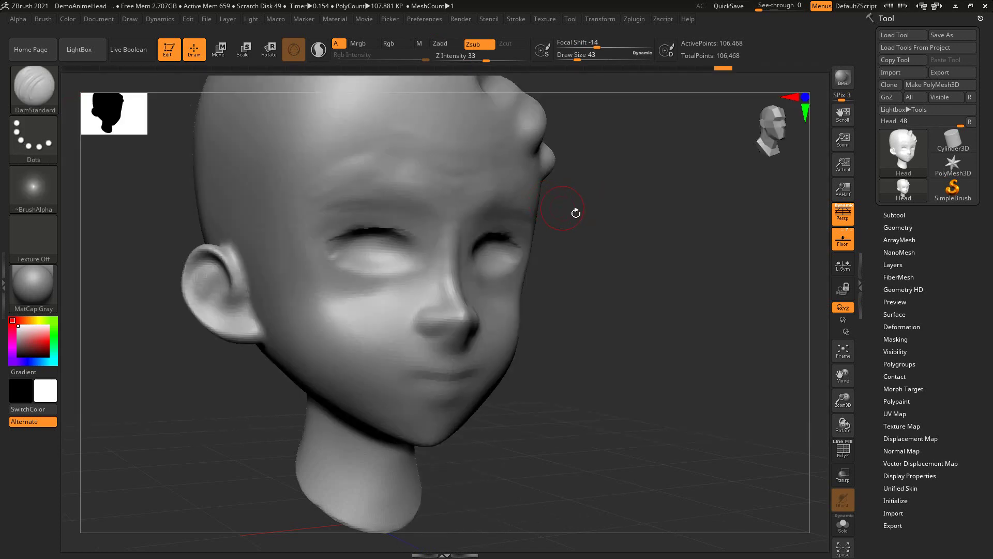
Carve nostril grooves into the nose tip and Shift-smooth their edges.
mouse_move(591, 214)
mouse_down()
mouse_move(690, 226)
mouse_move(663, 204)
mouse_up()
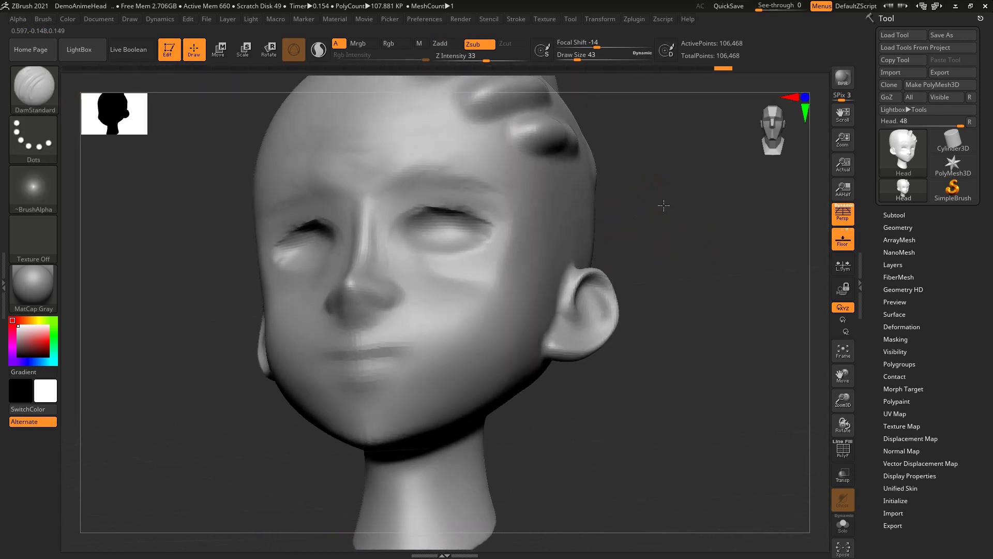
drag(379, 312, 371, 305)
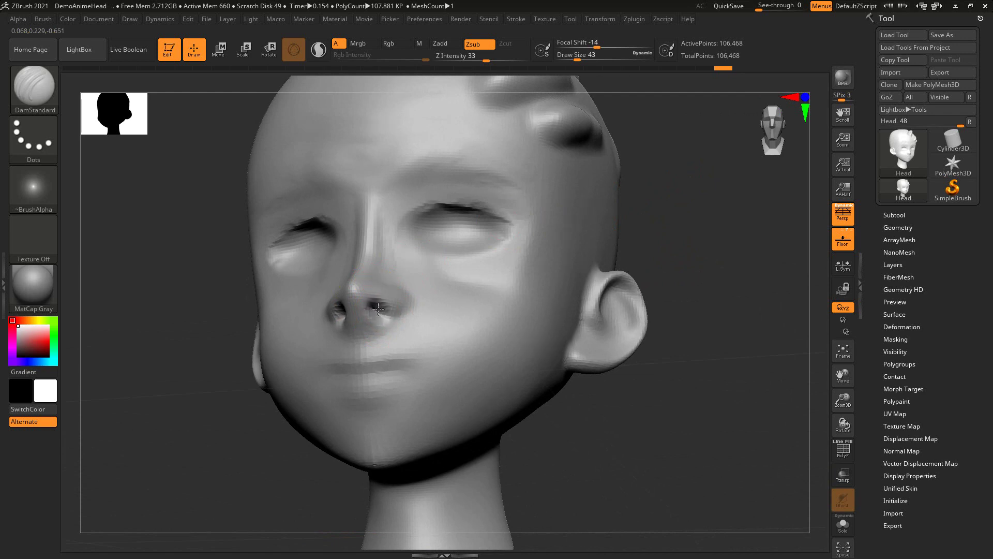
mouse_move(378, 309)
mouse_down()
mouse_move(395, 312)
mouse_move(399, 328)
mouse_up()
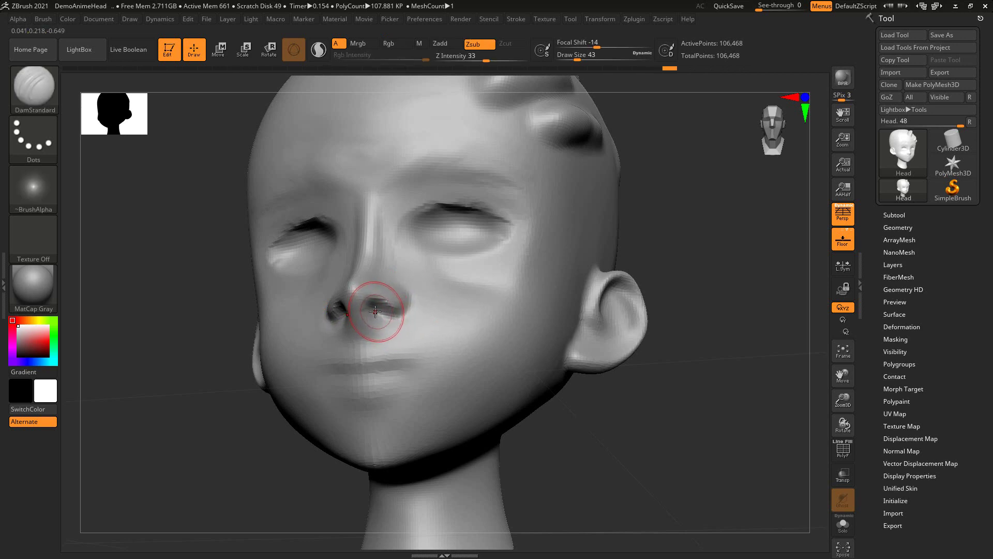
mouse_move(372, 310)
shift+mouse_down()
mouse_move(371, 323)
mouse_move(373, 310)
shift+mouse_up()
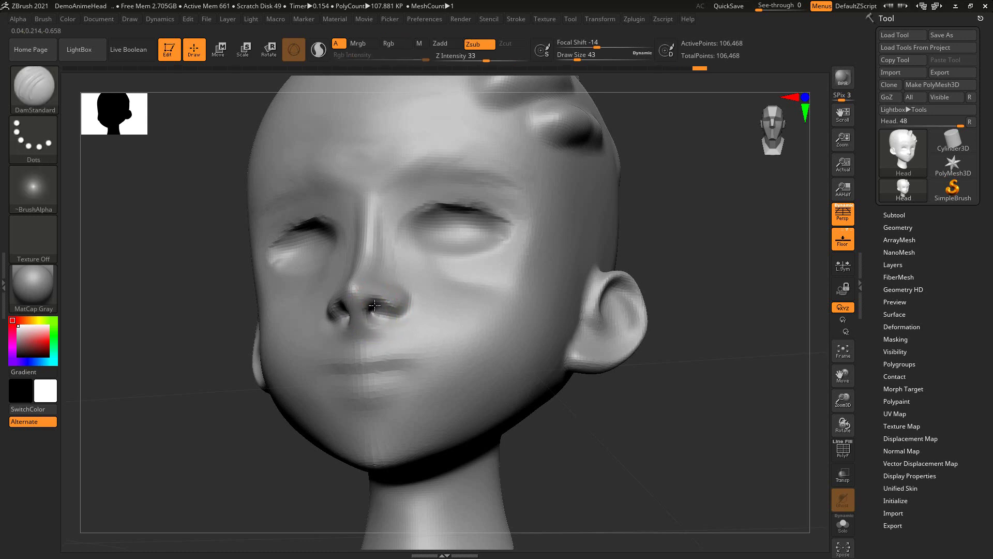
mouse_move(379, 312)
shift+mouse_down()
mouse_move(360, 325)
mouse_move(395, 328)
mouse_move(377, 322)
mouse_move(346, 335)
shift+mouse_up()
From a front-on view, carve a deep DamStandard mouth crease above the lower lip.
shift+drag(664, 234, 615, 258)
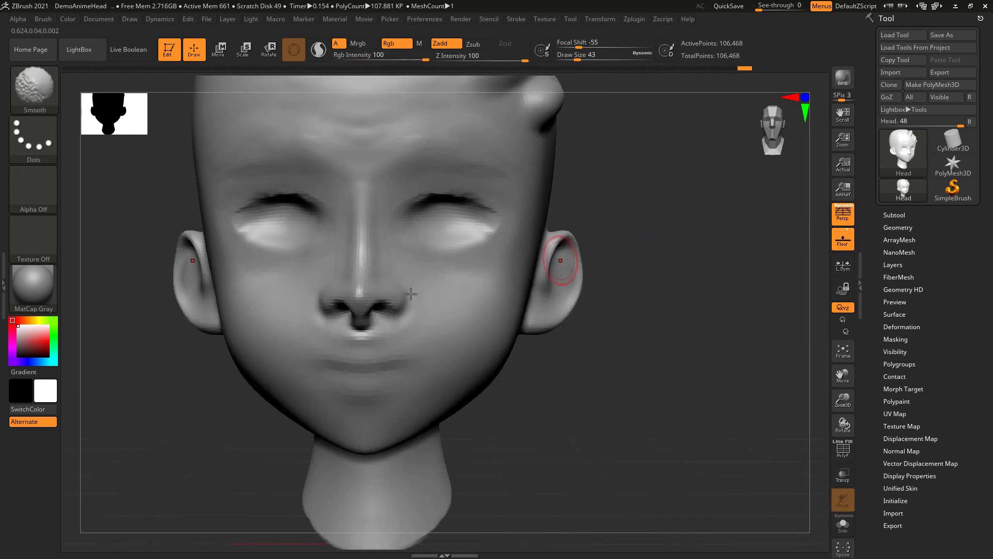
alt+drag(480, 364, 511, 261)
mouse_move(414, 292)
mouse_down()
mouse_move(476, 317)
mouse_move(440, 295)
mouse_move(387, 300)
mouse_move(464, 313)
mouse_move(454, 321)
mouse_move(466, 328)
mouse_move(370, 311)
mouse_up()
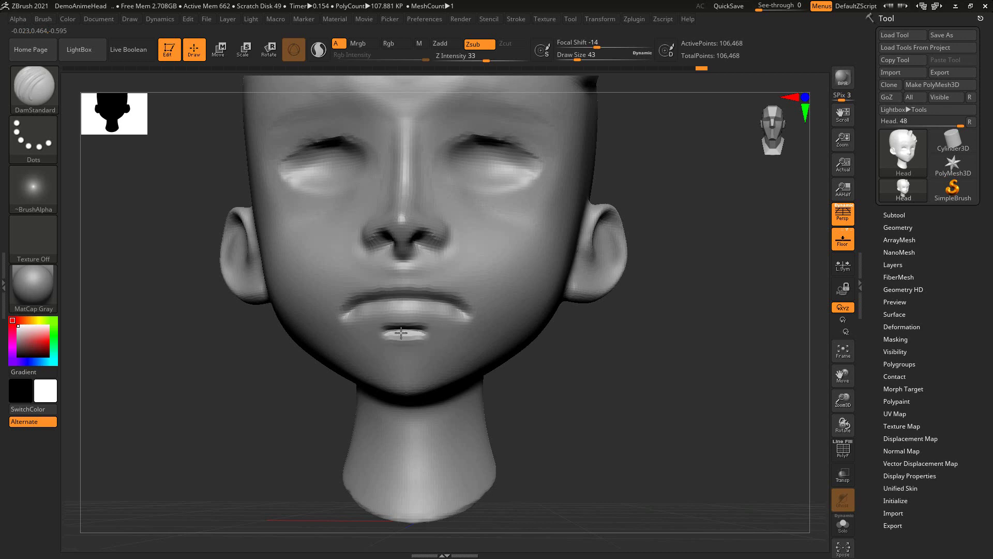
Shift-smooth the lips and rotate the head to inspect the mouth.
key(shift)
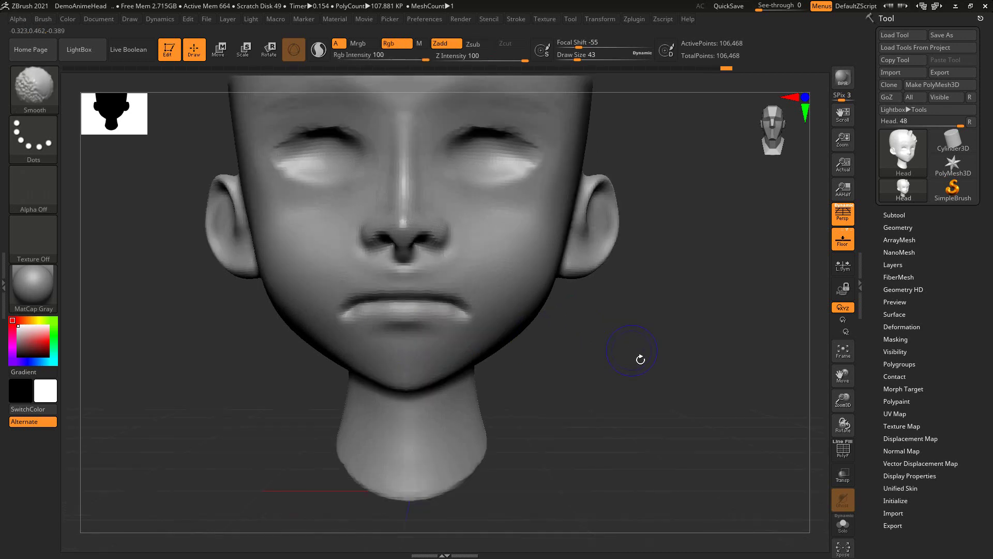
drag(638, 355, 460, 332)
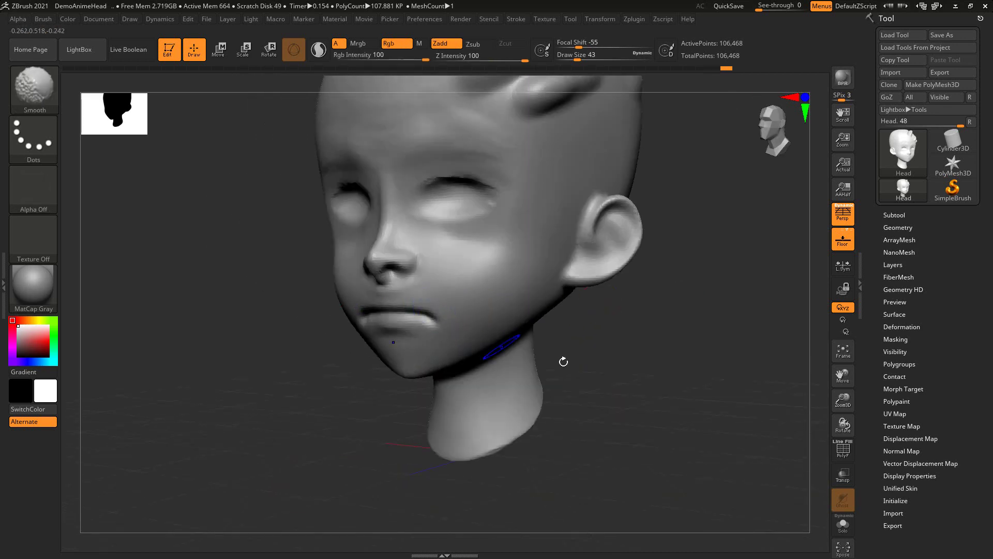
drag(563, 361, 647, 331)
shift+drag(357, 305, 378, 310)
mouse_move(647, 331)
mouse_down()
mouse_move(618, 310)
mouse_move(639, 277)
mouse_move(631, 261)
mouse_move(561, 224)
mouse_move(612, 224)
mouse_move(480, 224)
mouse_move(579, 213)
mouse_move(552, 208)
mouse_move(583, 251)
mouse_move(592, 215)
mouse_move(641, 208)
mouse_move(646, 193)
mouse_up()
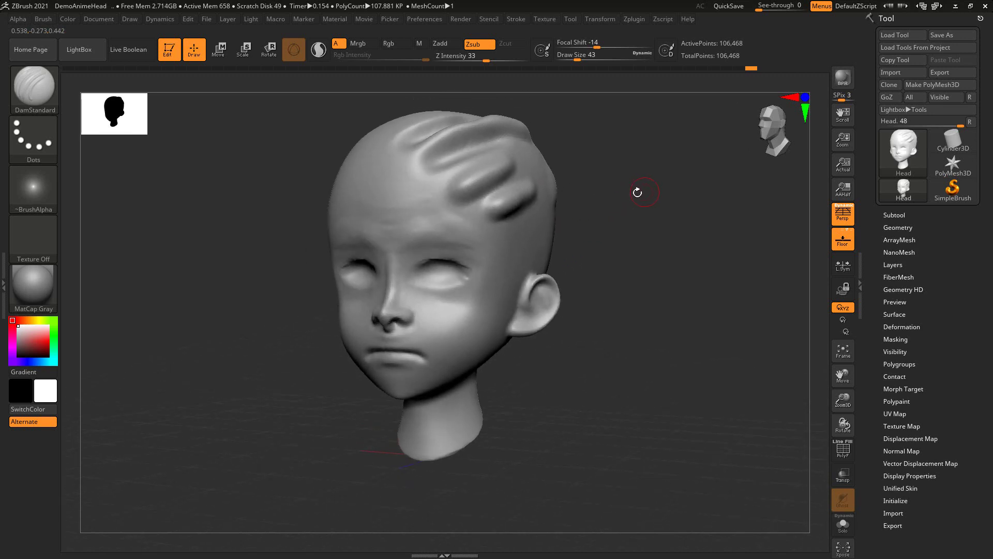